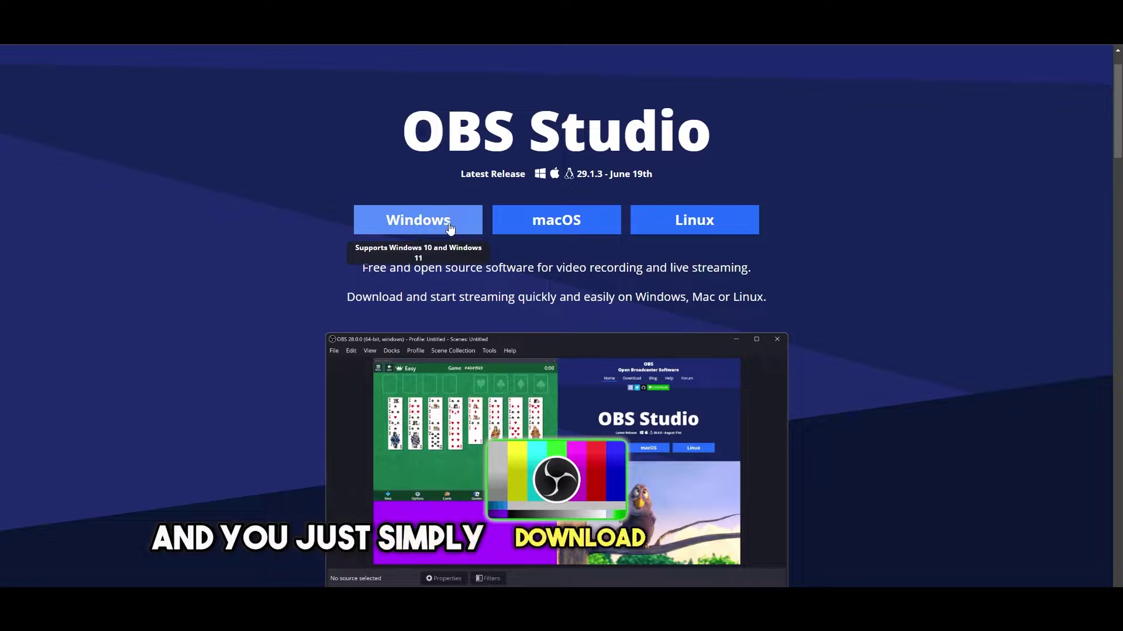
Start downloading the OBS Studio 29.1.3 Windows installer from obsproject.com
{"action": "left_click", "coordinate": [450, 226]}
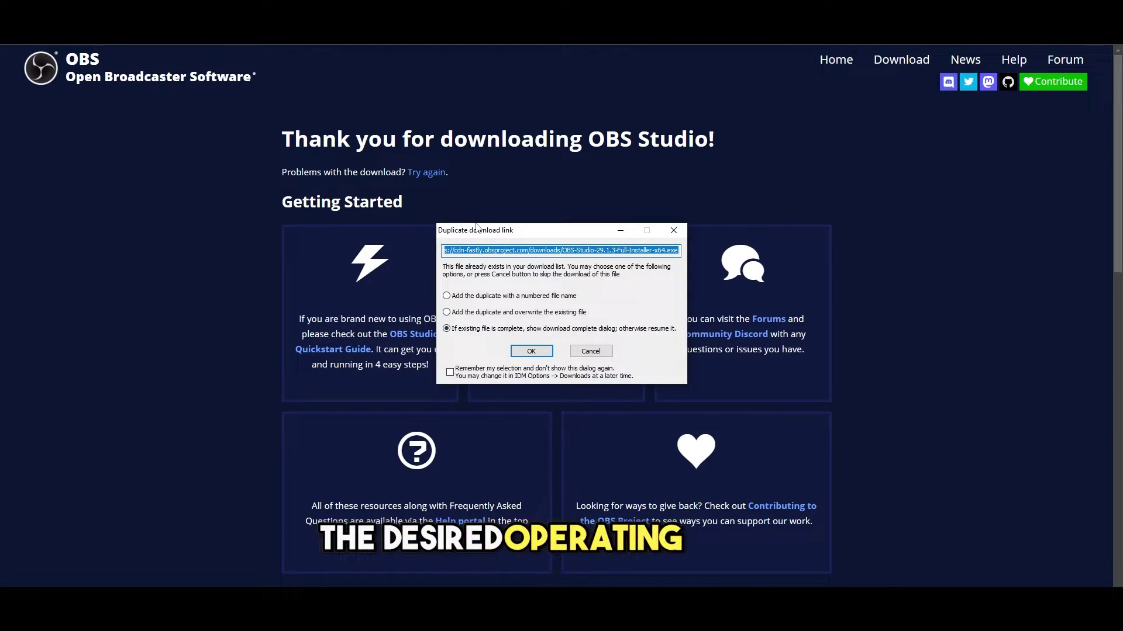
Run the downloaded 29.1.3 installer, then cancel setup because OBS Studio is already running
{"action": "left_click", "coordinate": [531, 351]}
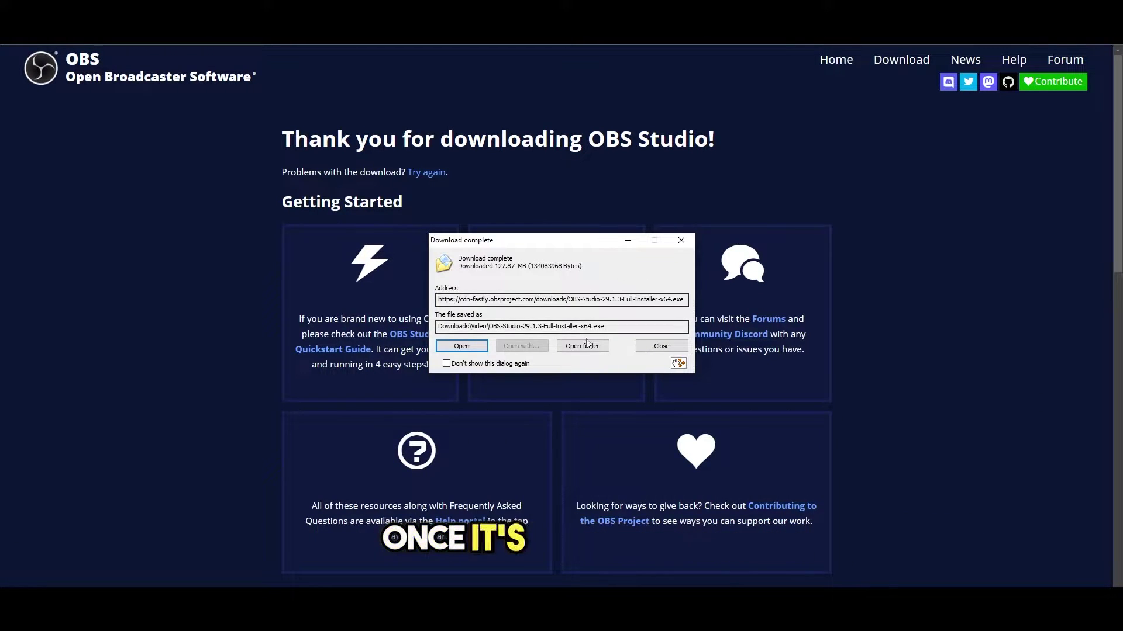
{"action": "left_click", "coordinate": [461, 347]}
{"action": "left_click", "coordinate": [635, 405]}
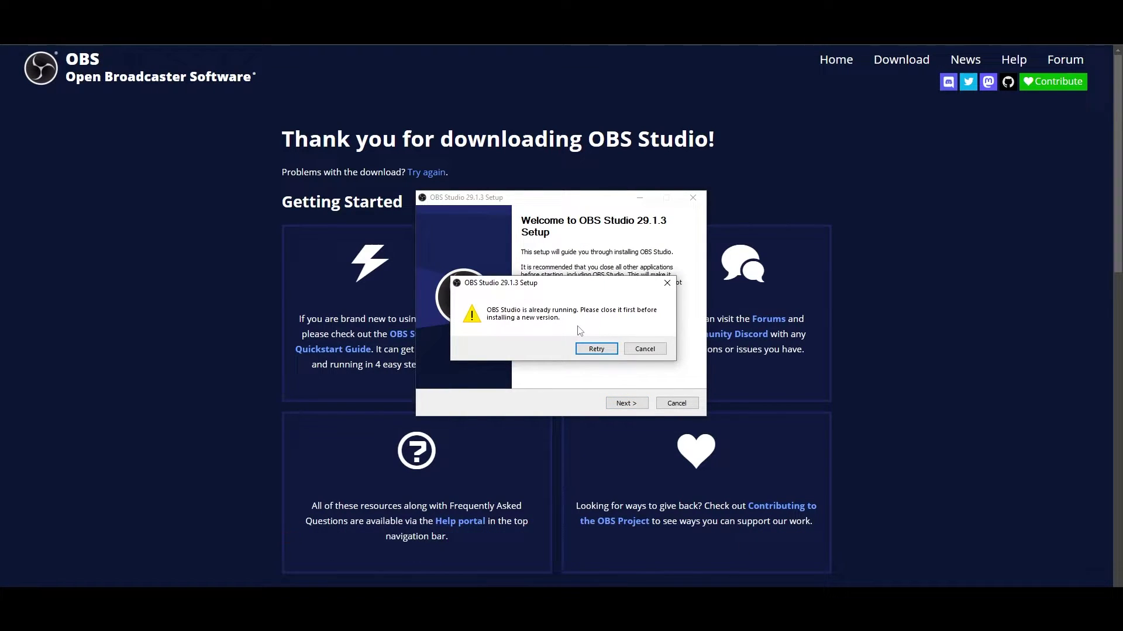
{"action": "left_click", "coordinate": [644, 349]}
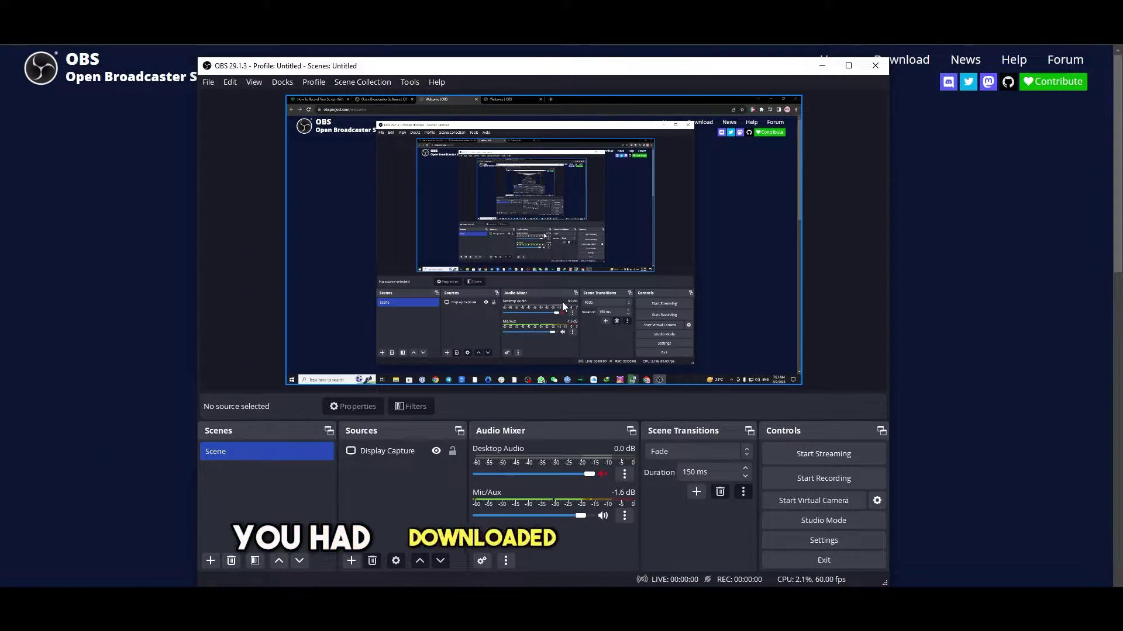
Remove the existing Display Capture source and bring up the list of source types
{"action": "right_click", "coordinate": [374, 456]}
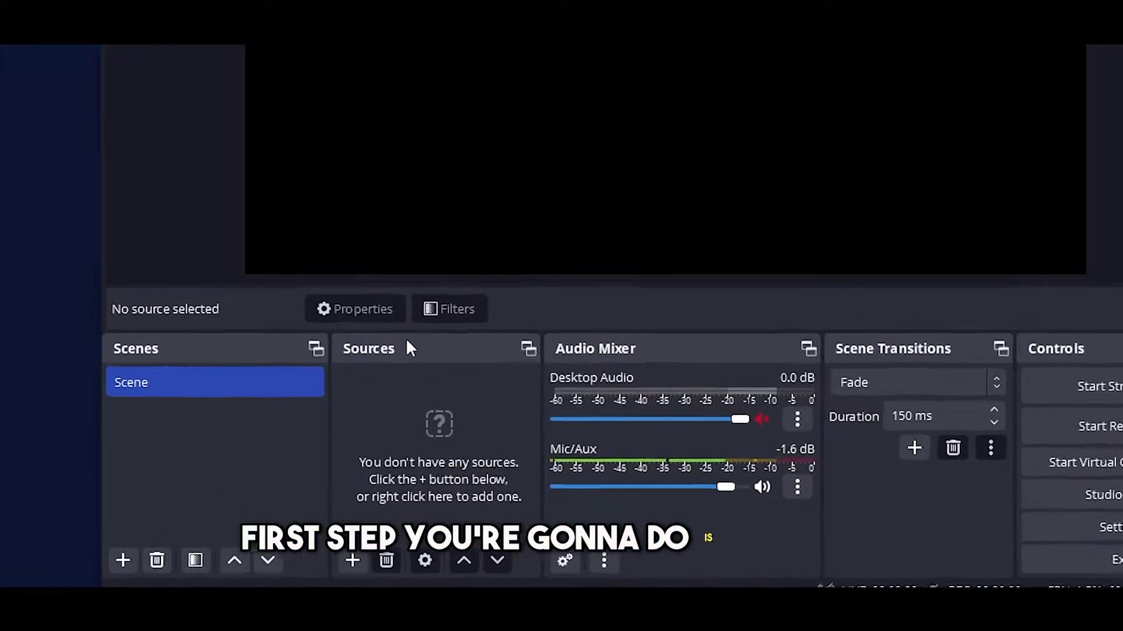
{"action": "left_click", "coordinate": [352, 560]}
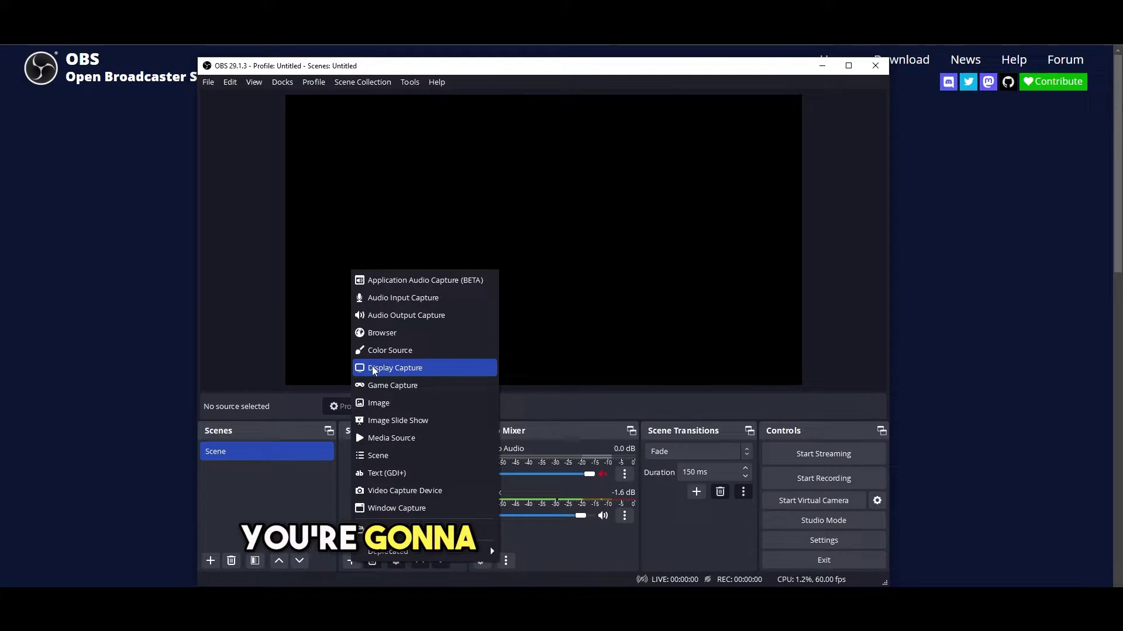
Add a source named Display Capture using Automatic capture on the 1920x1080 primary monitor
{"action": "left_click", "coordinate": [372, 366]}
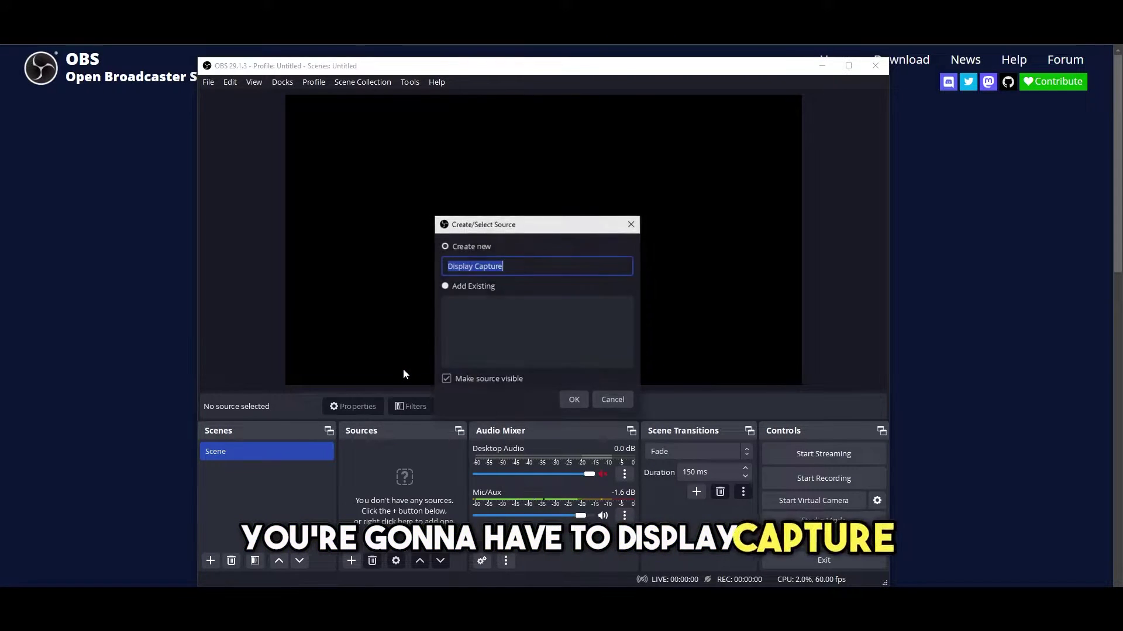
{"action": "left_click", "coordinate": [574, 401]}
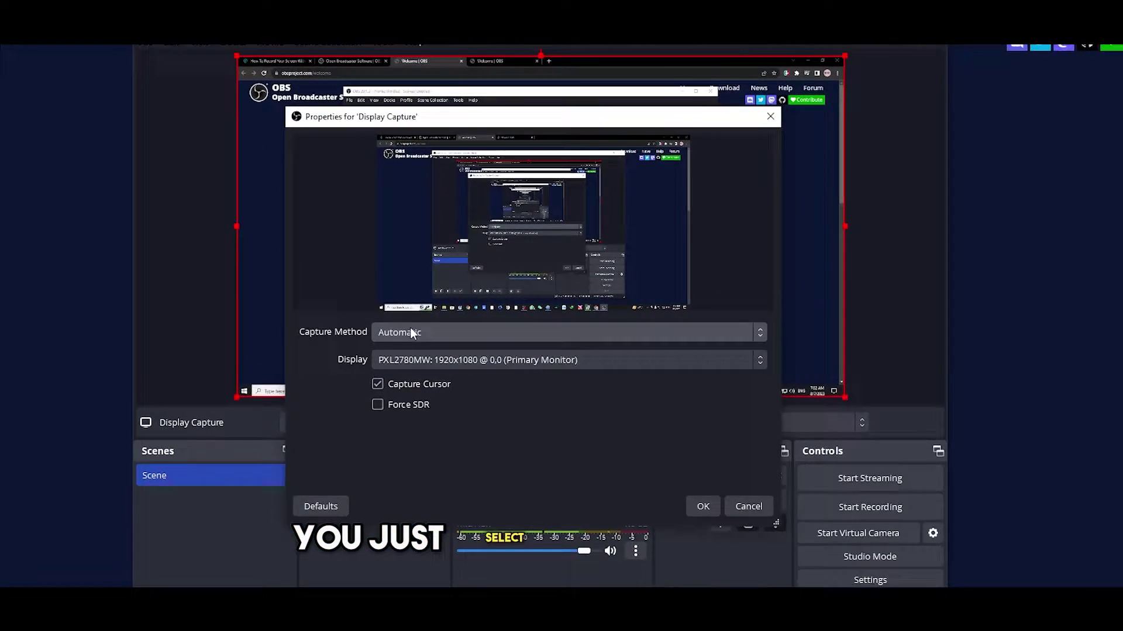
{"action": "left_click", "coordinate": [411, 333]}
{"action": "left_click", "coordinate": [350, 359]}
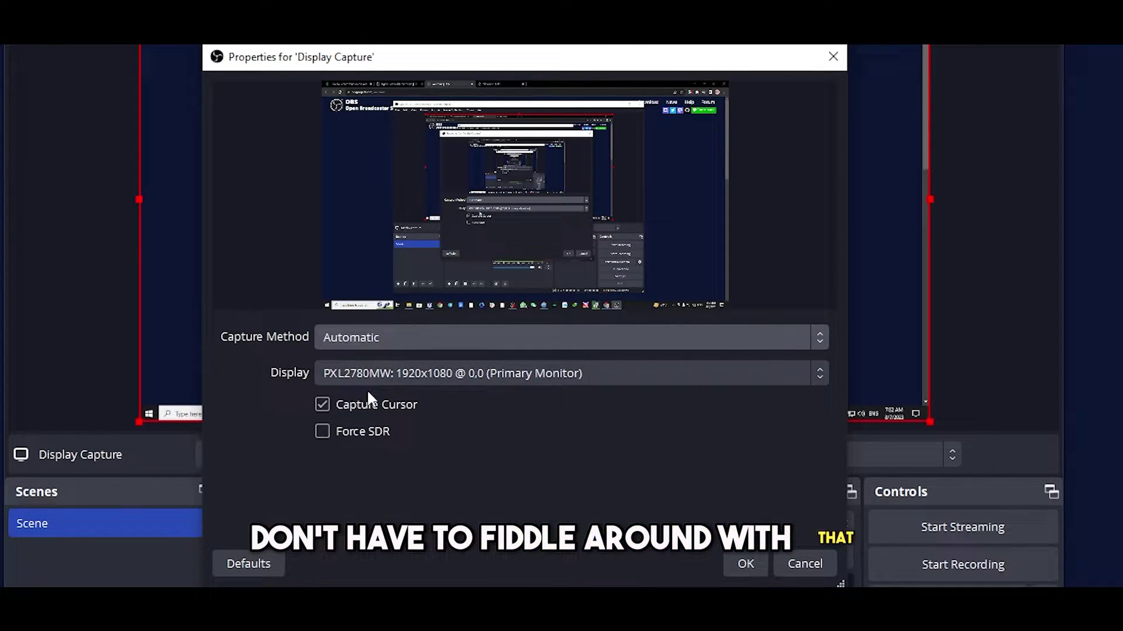
{"action": "left_click", "coordinate": [464, 374]}
{"action": "left_click", "coordinate": [461, 386]}
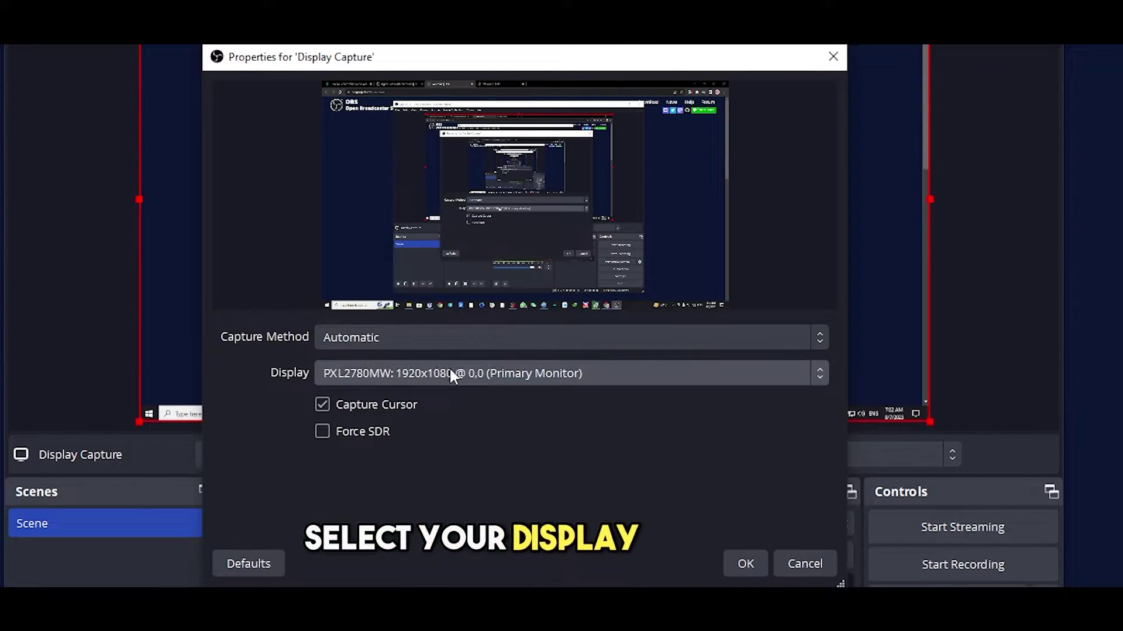
{"action": "left_click", "coordinate": [518, 377]}
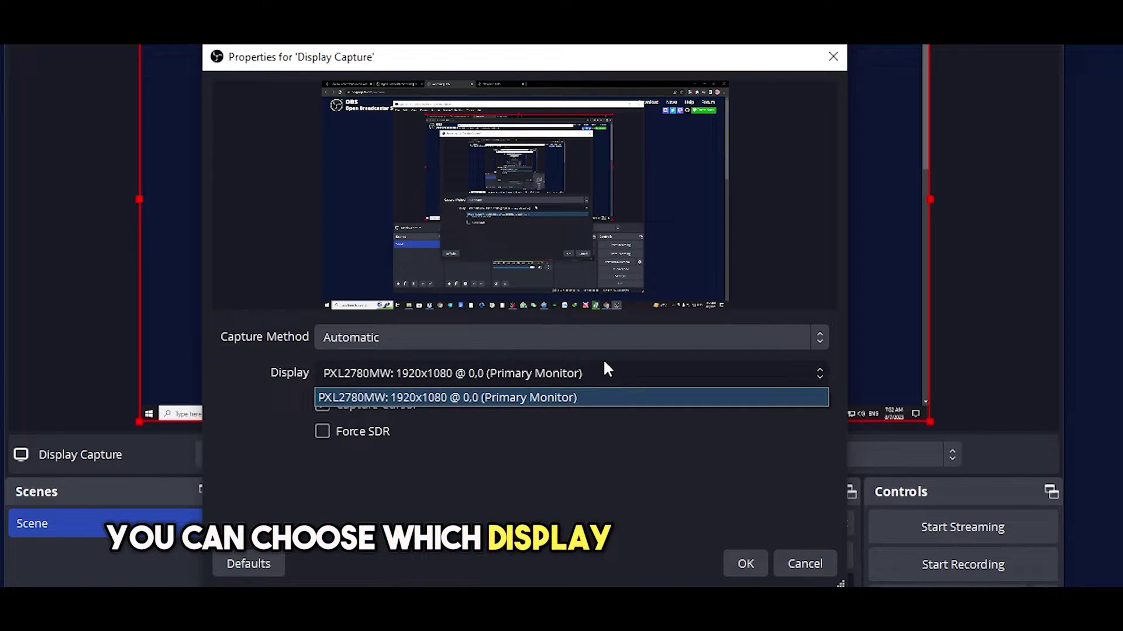
{"action": "key", "text": "Escape"}
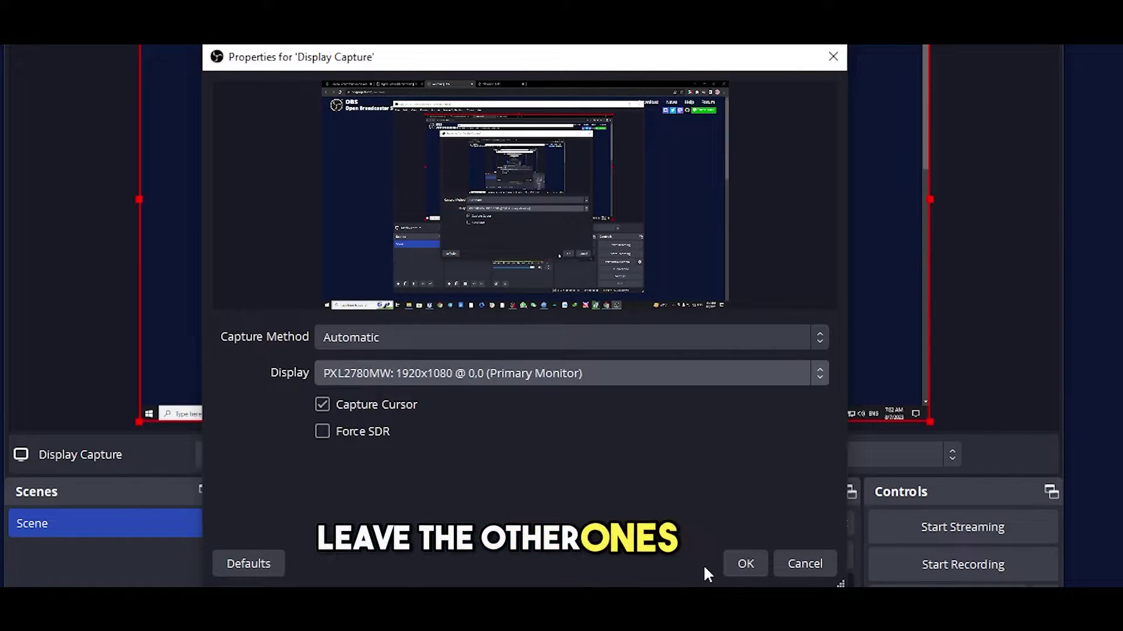
{"action": "left_click", "coordinate": [754, 565]}
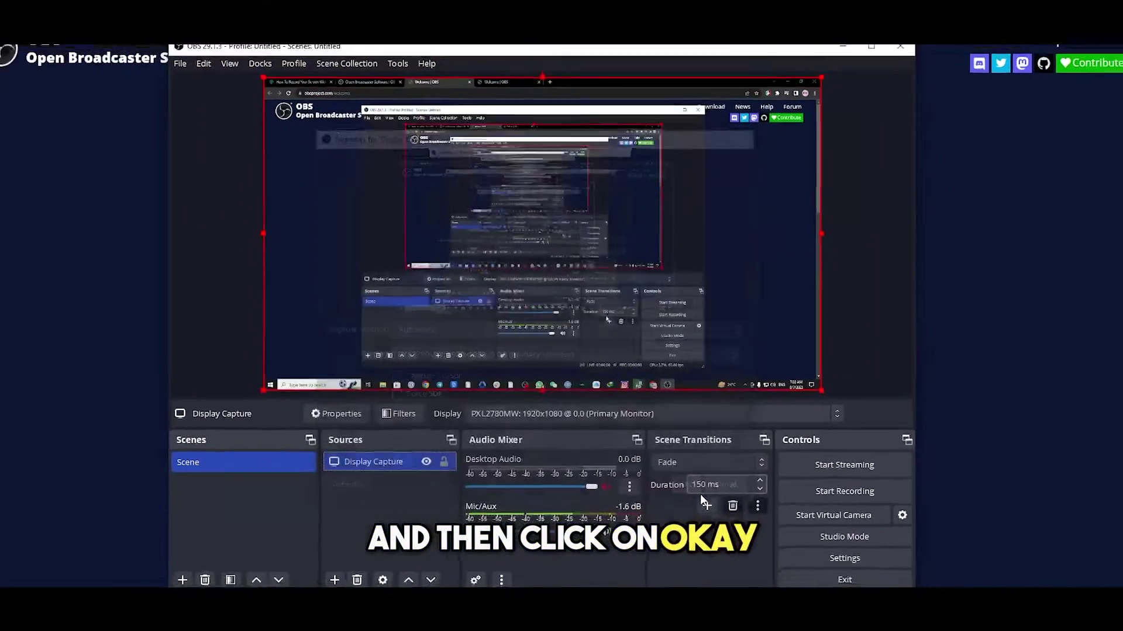
{"action": "left_click", "coordinate": [828, 300]}
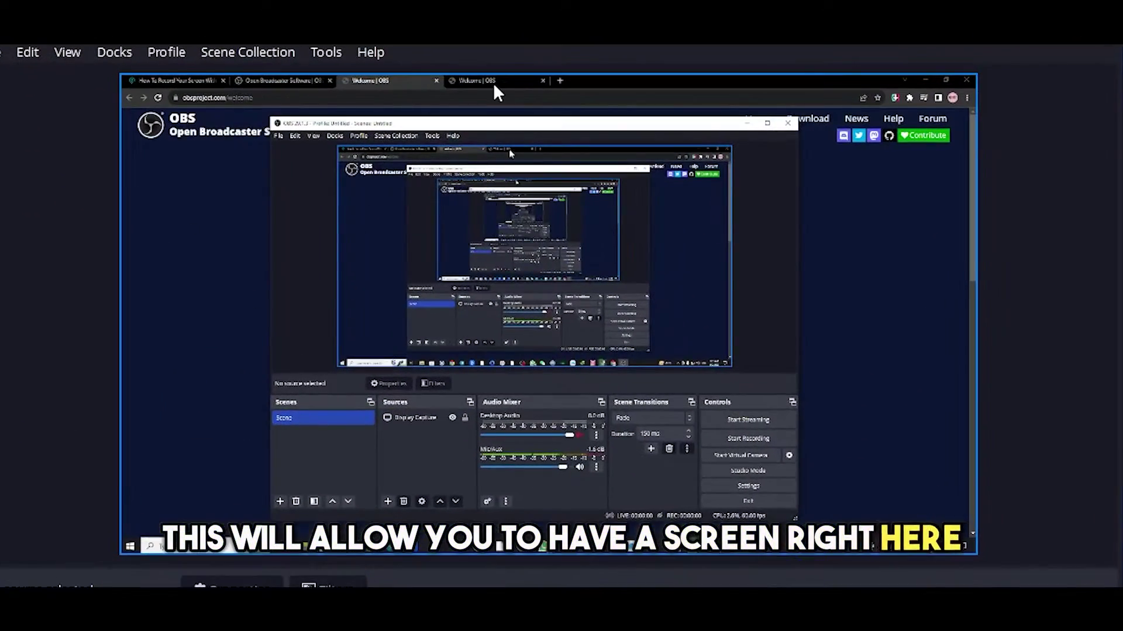
{"action": "left_click", "coordinate": [505, 95]}
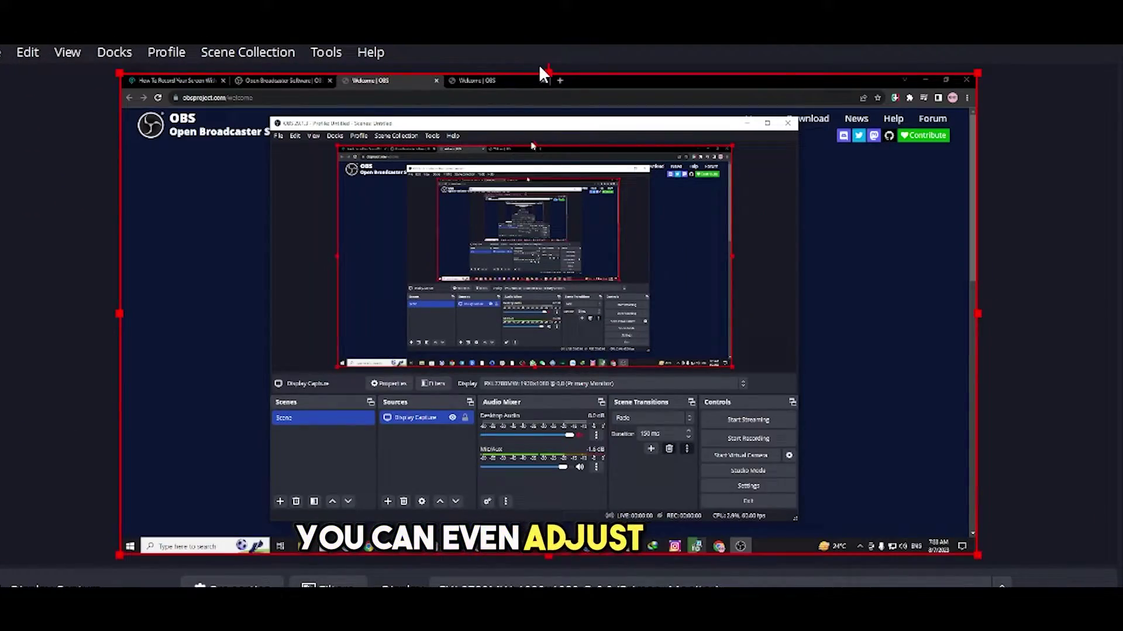
{"action": "left_click_drag", "start_coordinate": [562, 80], "coordinate": [585, 80]}
{"action": "left_click", "coordinate": [1021, 208]}
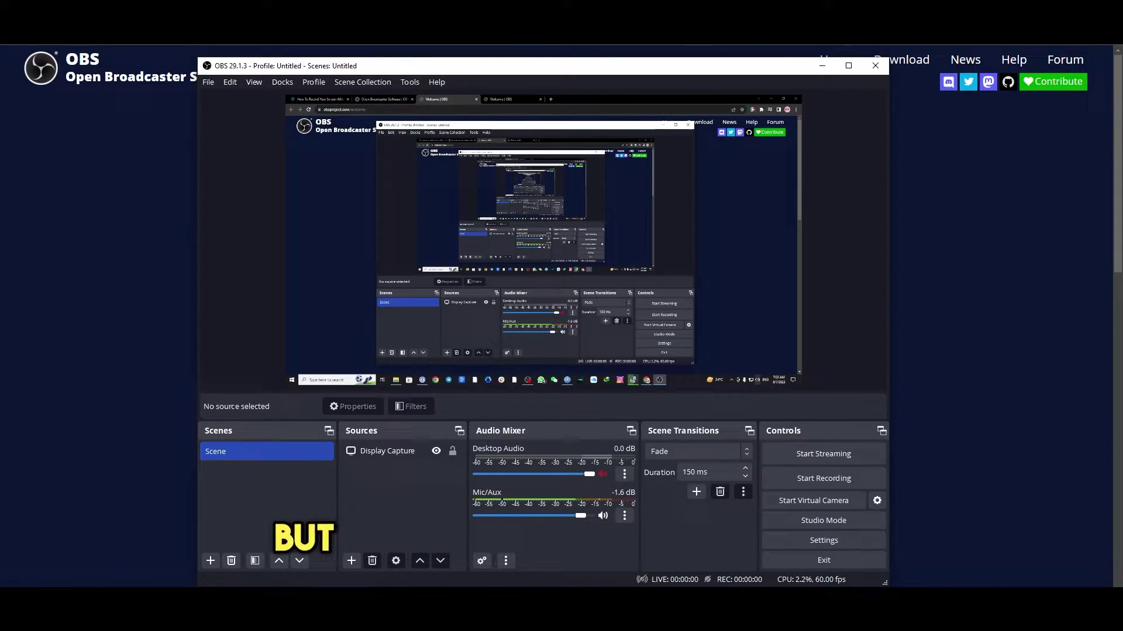
{"action": "left_click", "coordinate": [1011, 621]}
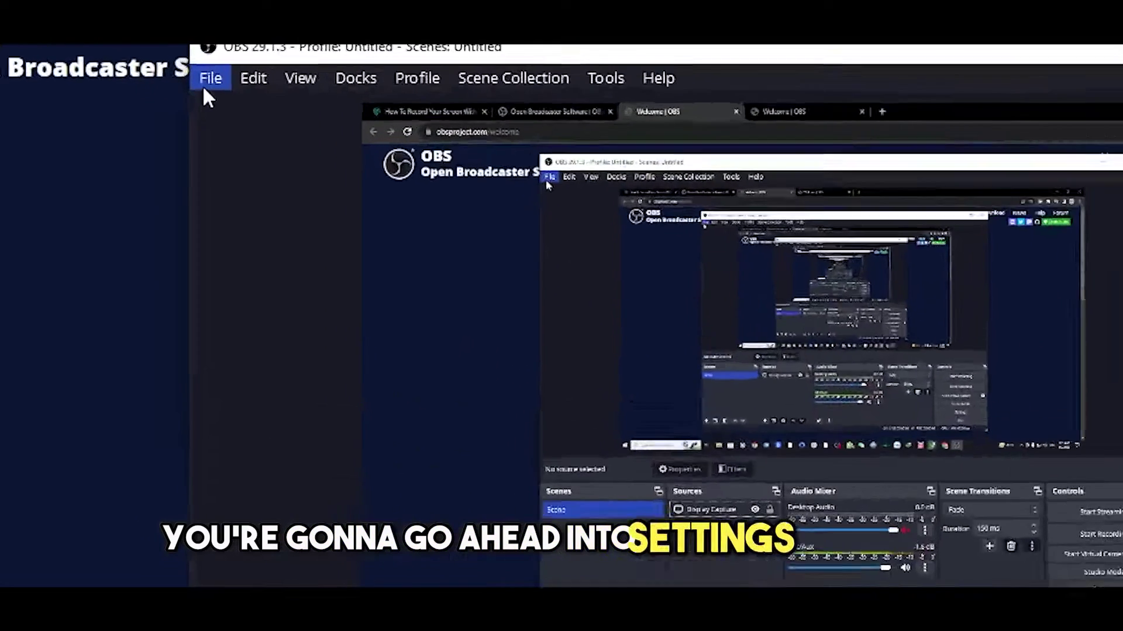
Open Settings from the File menu, review General, and view Video: 1920x1080 at 60 FPS
{"action": "left_click", "coordinate": [208, 85]}
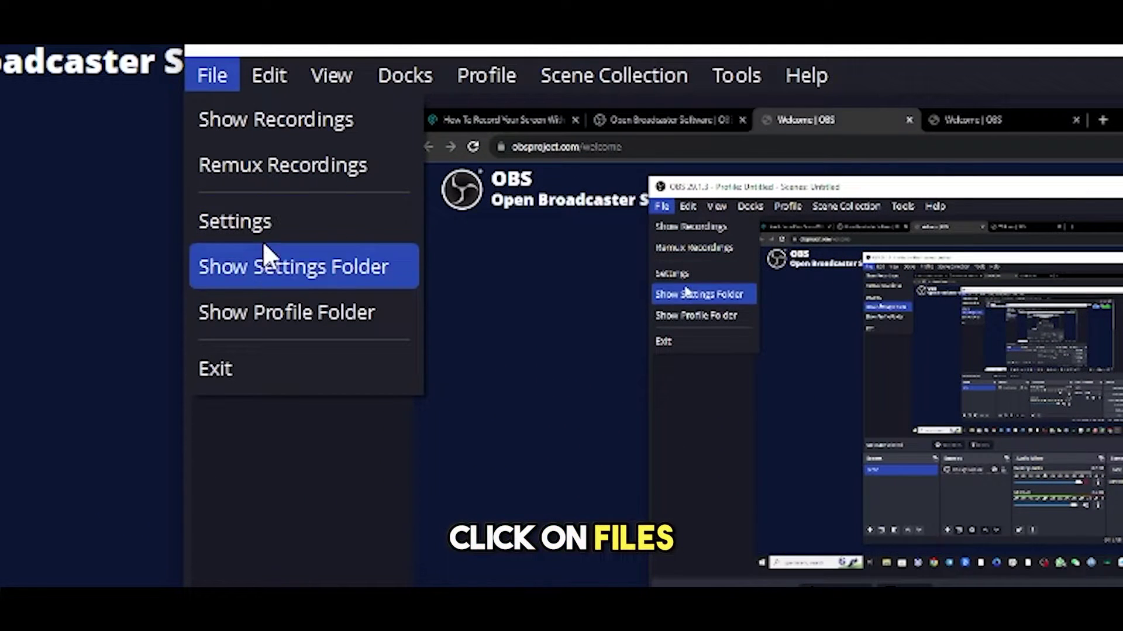
{"action": "left_click", "coordinate": [262, 220]}
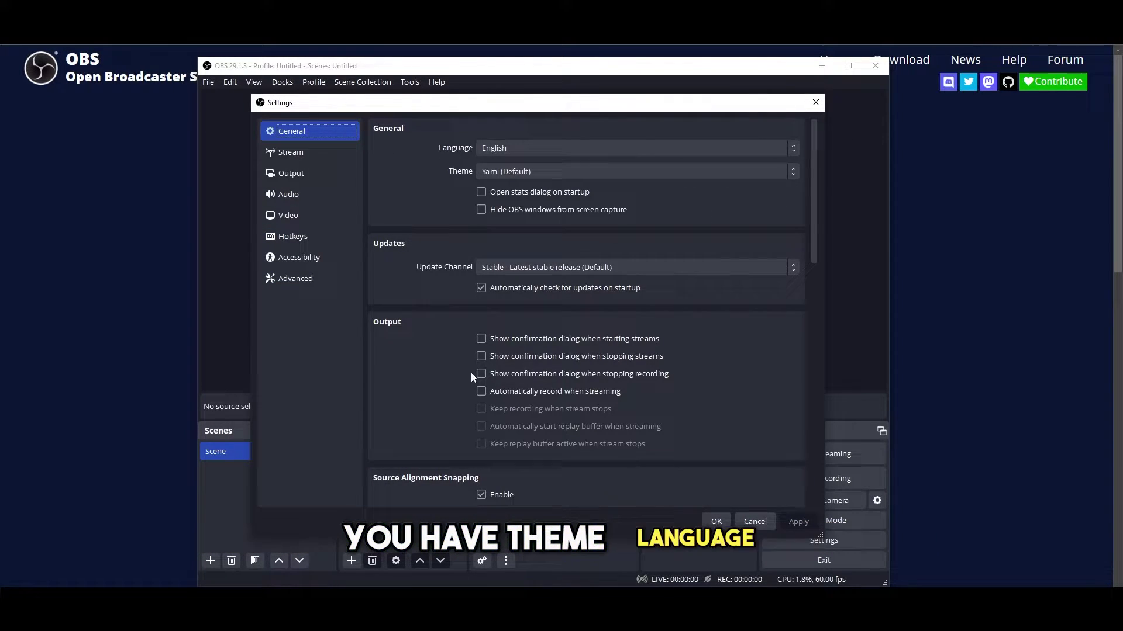
{"action": "scroll", "coordinate": [471, 373], "scroll_direction": "down", "scroll_amount": 3}
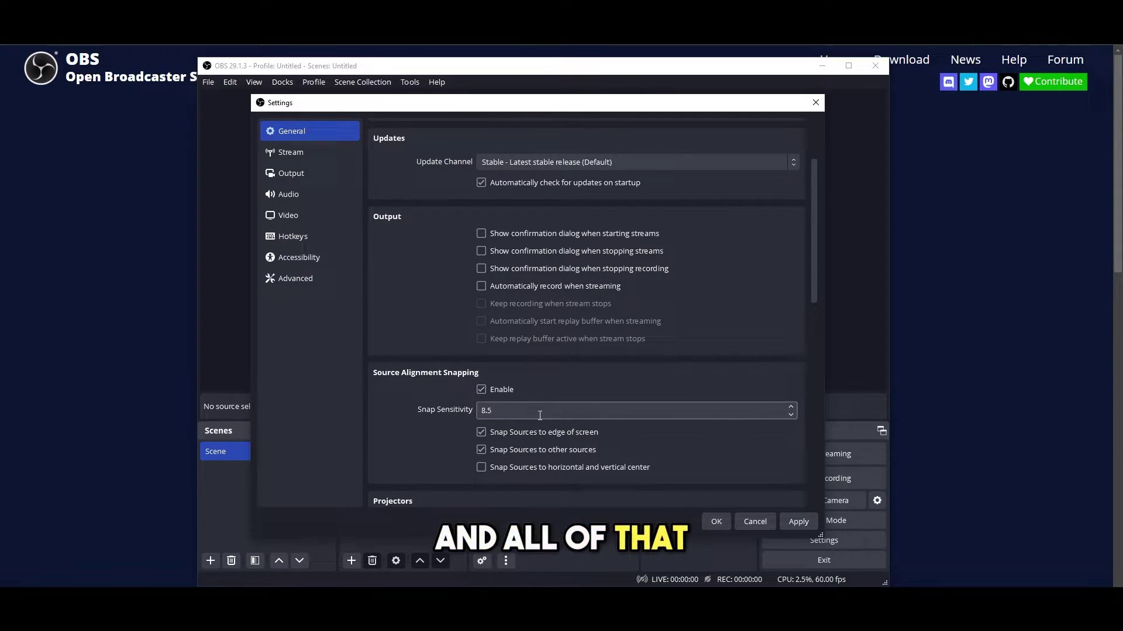
{"action": "scroll", "coordinate": [540, 416], "scroll_direction": "down", "scroll_amount": 3}
{"action": "scroll", "coordinate": [405, 393], "scroll_direction": "up", "scroll_amount": 6}
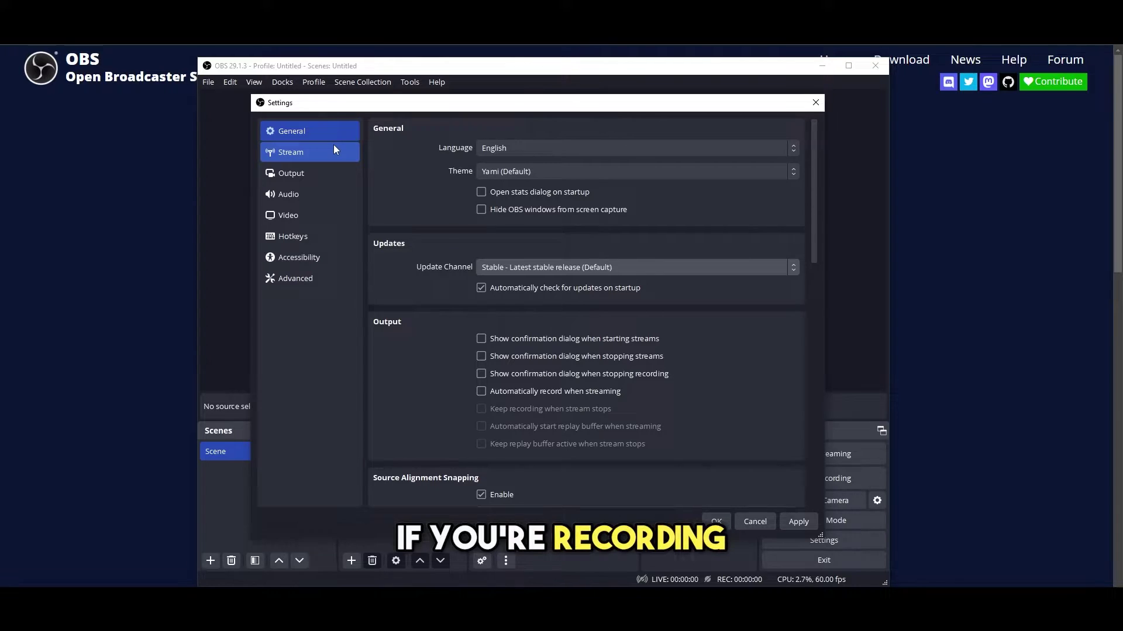
{"action": "left_click", "coordinate": [306, 218]}
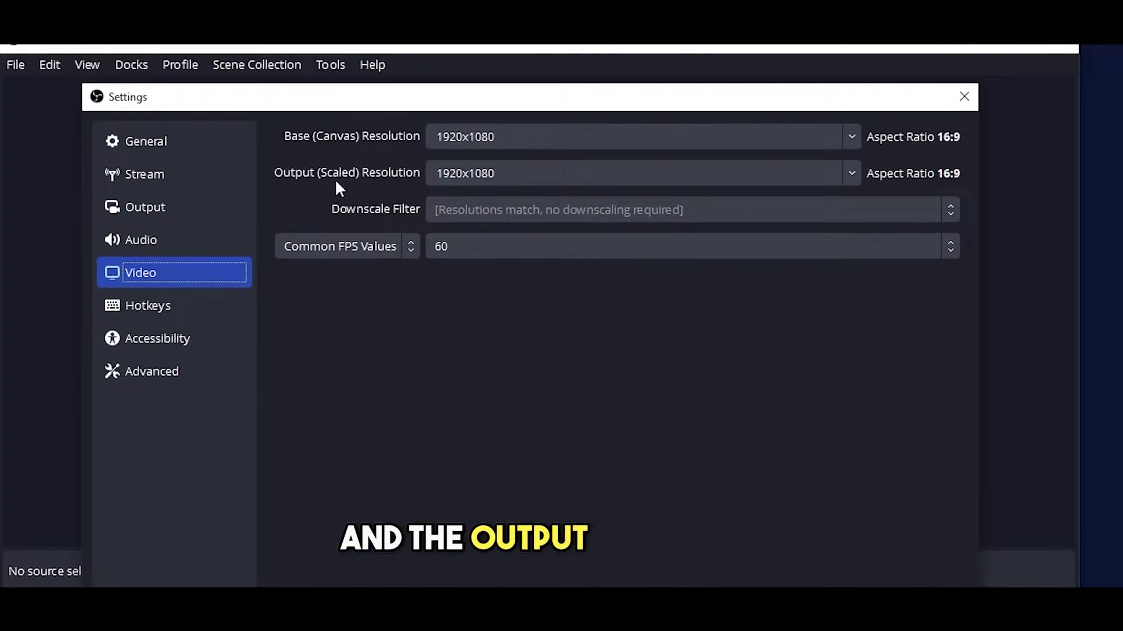
{"action": "left_click", "coordinate": [549, 166]}
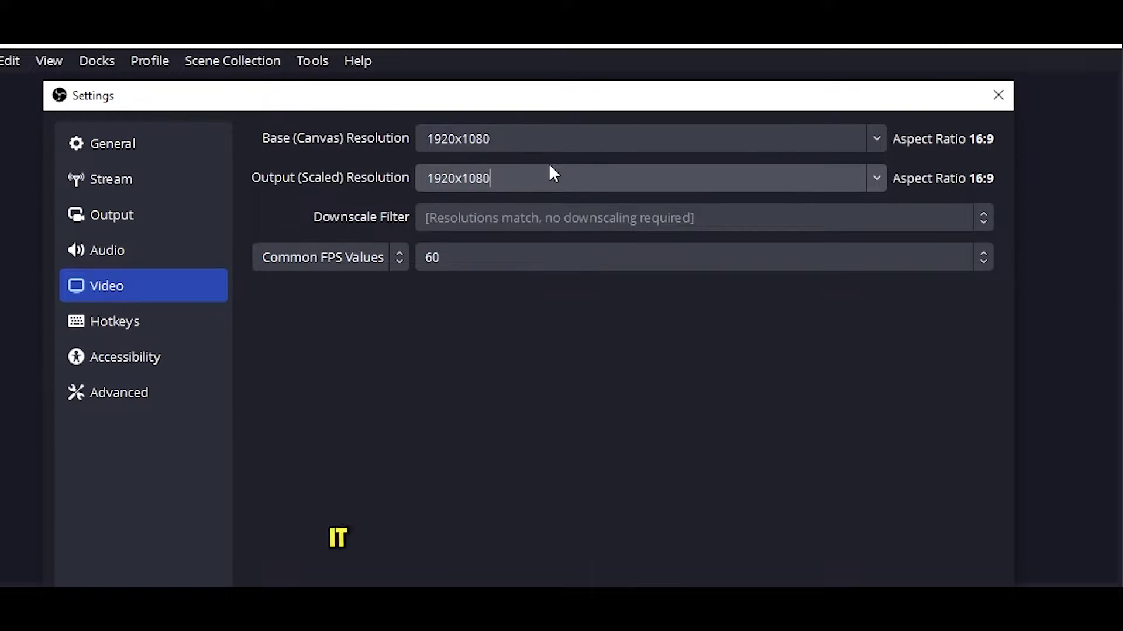
{"action": "left_click", "coordinate": [882, 180]}
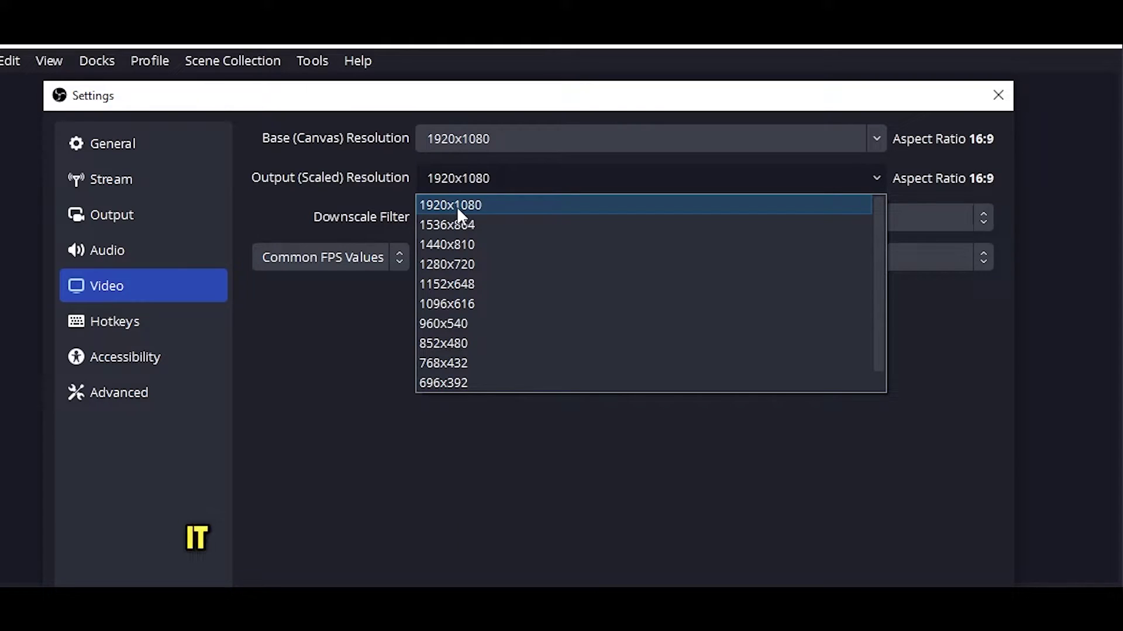
{"action": "left_click", "coordinate": [525, 208]}
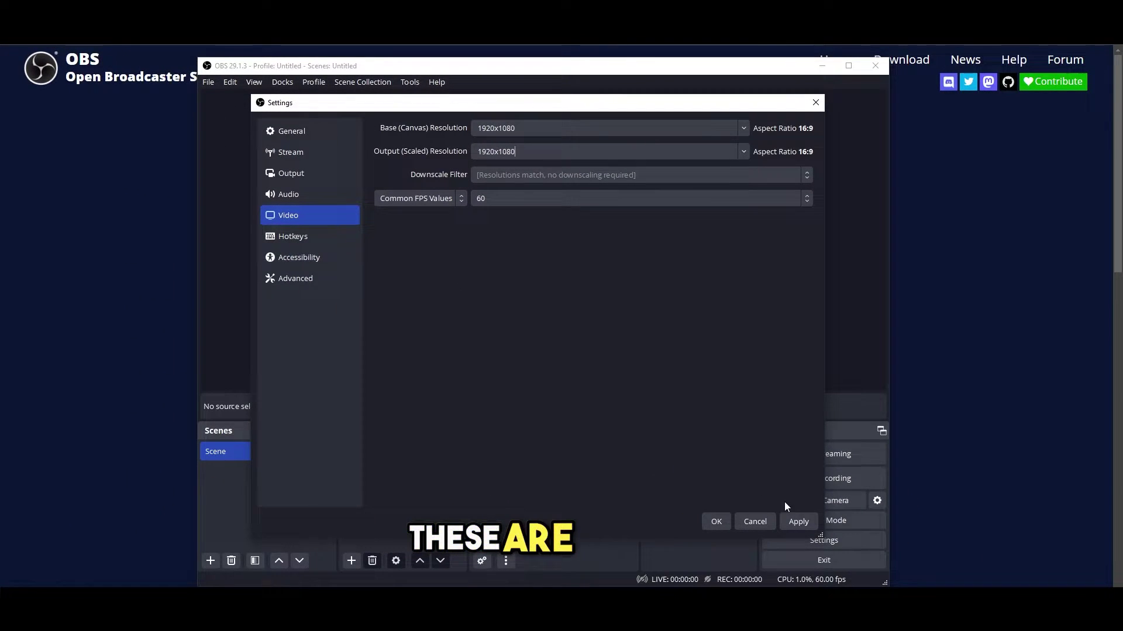
On the Audio settings page, keep 48 kHz sample rate and Stereo channels, then review the devices
{"action": "left_click", "coordinate": [304, 203]}
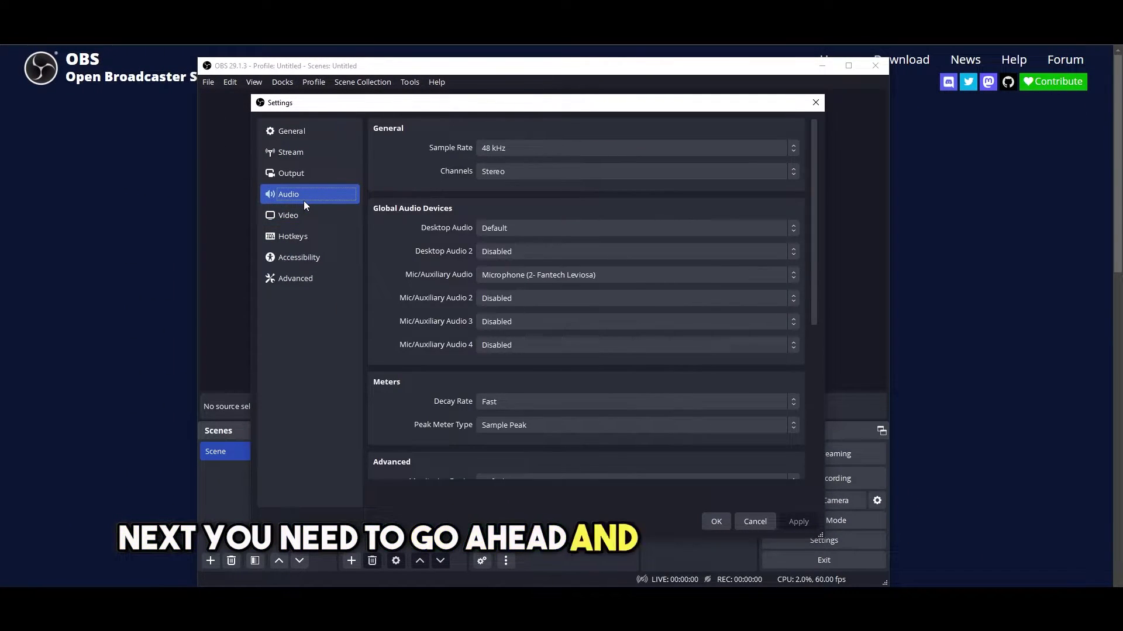
{"action": "left_click", "coordinate": [481, 148]}
{"action": "left_click", "coordinate": [495, 153]}
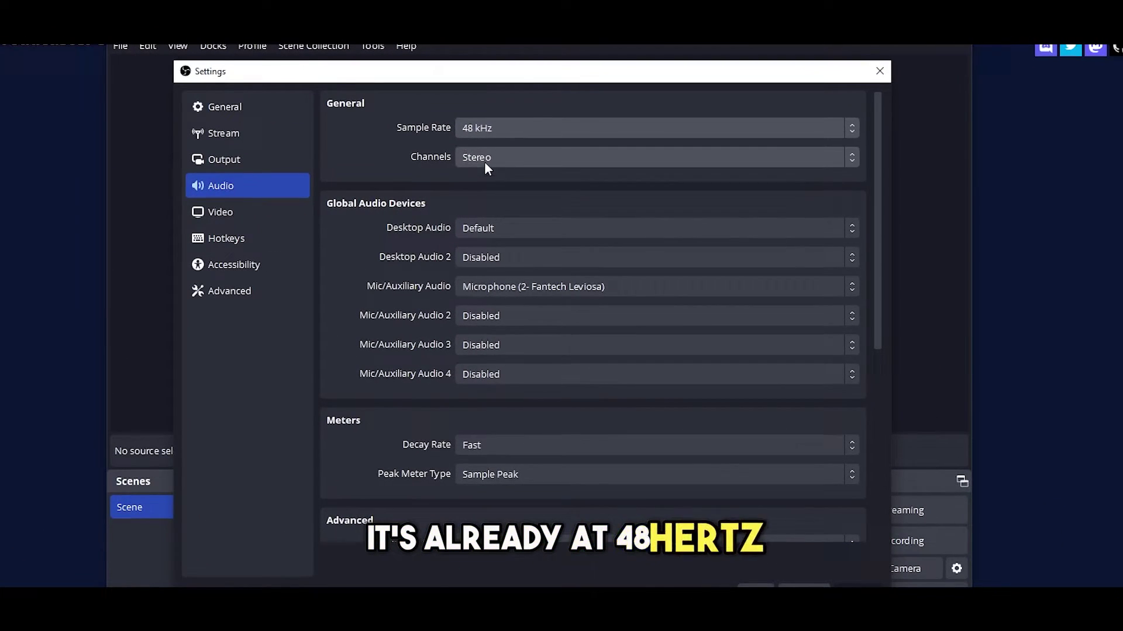
{"action": "left_click", "coordinate": [485, 159]}
{"action": "left_click", "coordinate": [483, 158]}
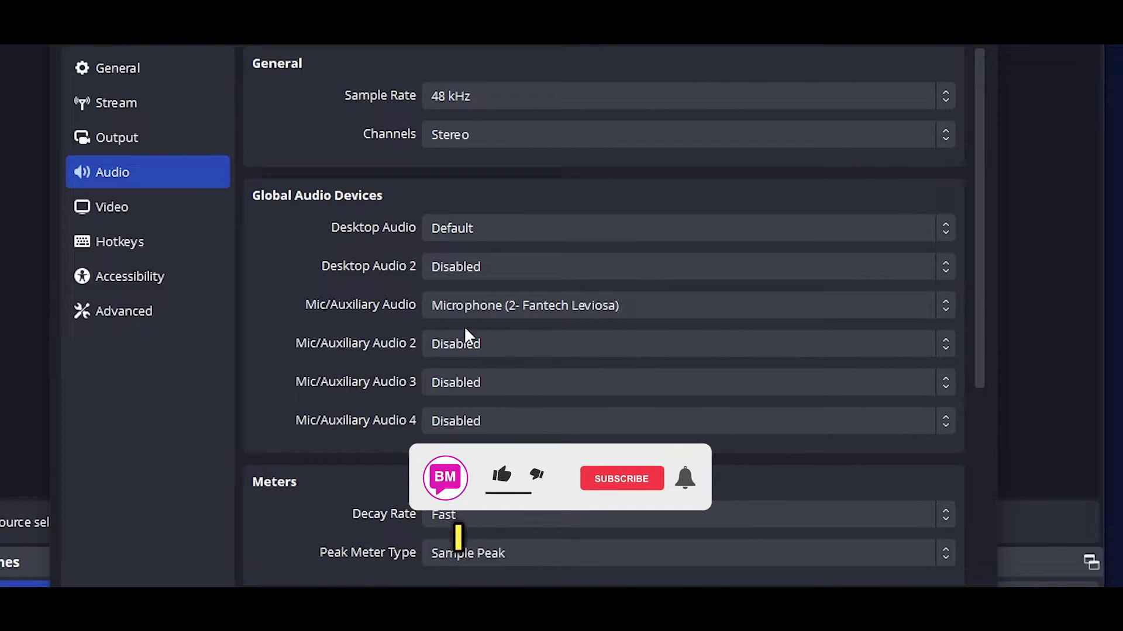
{"action": "scroll", "coordinate": [363, 462], "scroll_direction": "down", "scroll_amount": 2}
{"action": "scroll", "coordinate": [389, 454], "scroll_direction": "down", "scroll_amount": 5}
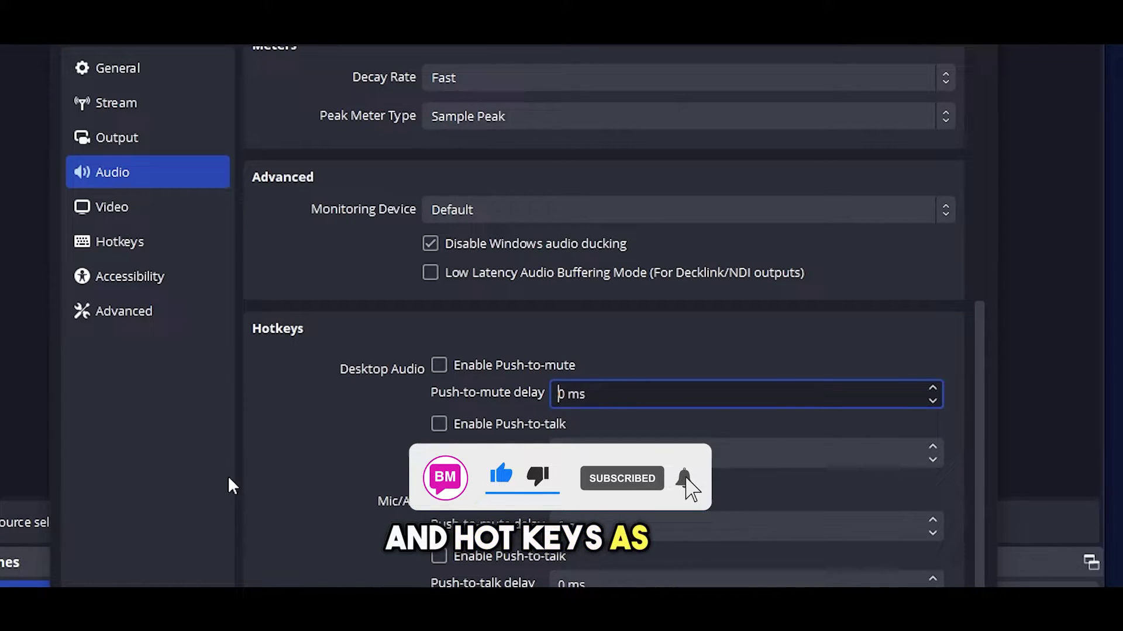
{"action": "scroll", "coordinate": [401, 203], "scroll_direction": "up", "scroll_amount": 7}
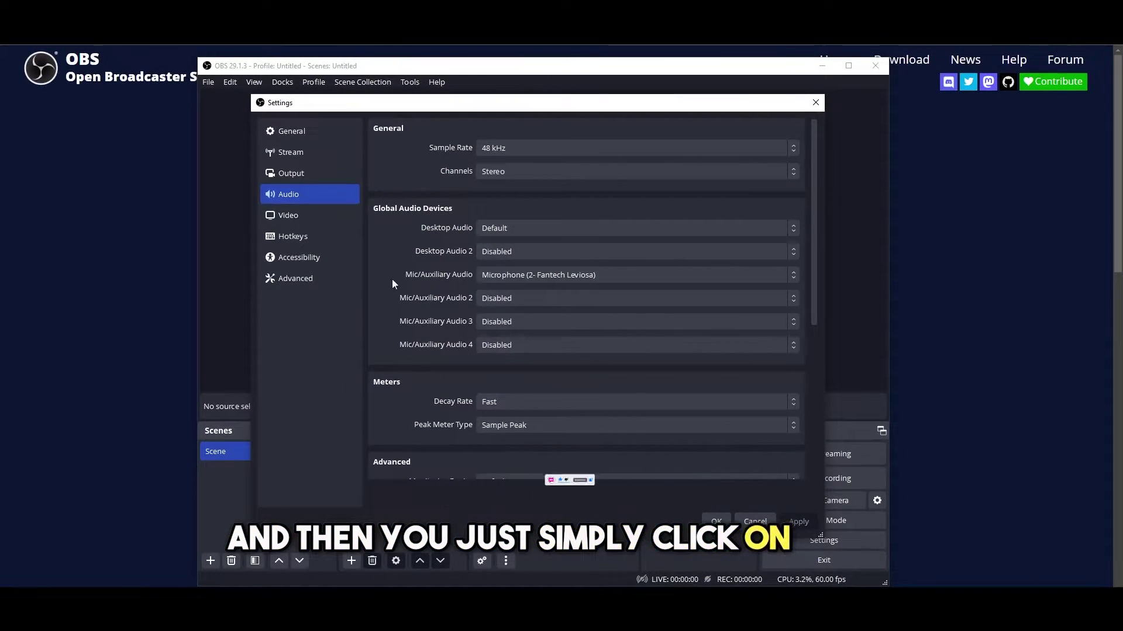
{"action": "left_click", "coordinate": [189, 138]}
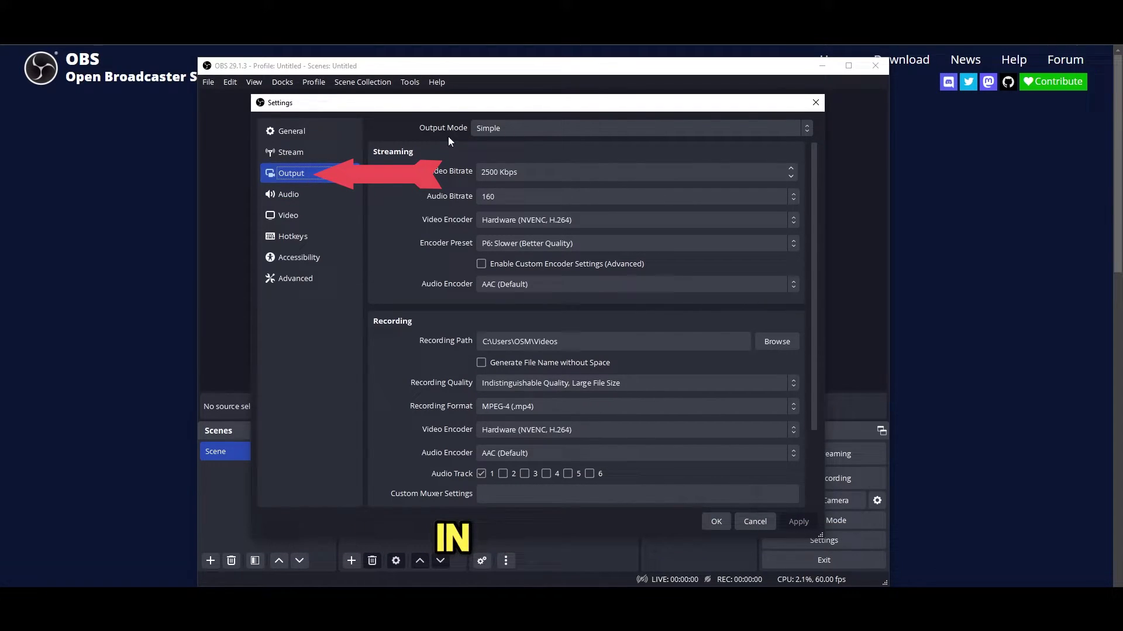
{"action": "left_click", "coordinate": [485, 127]}
{"action": "left_click", "coordinate": [510, 130]}
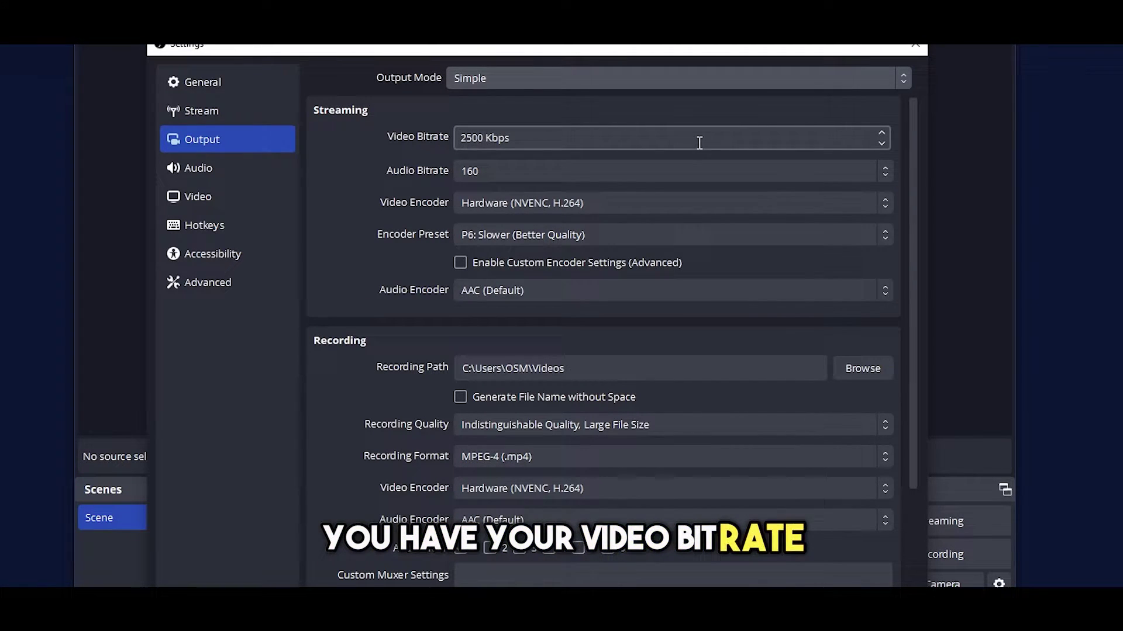
{"action": "left_click", "coordinate": [686, 176]}
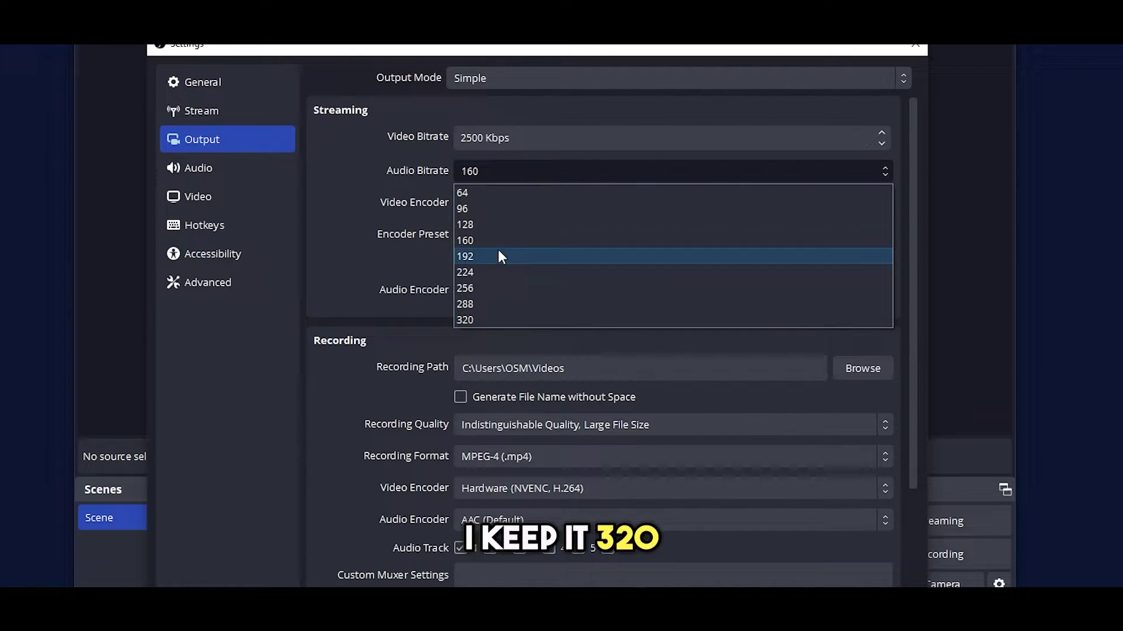
{"action": "left_click", "coordinate": [442, 186]}
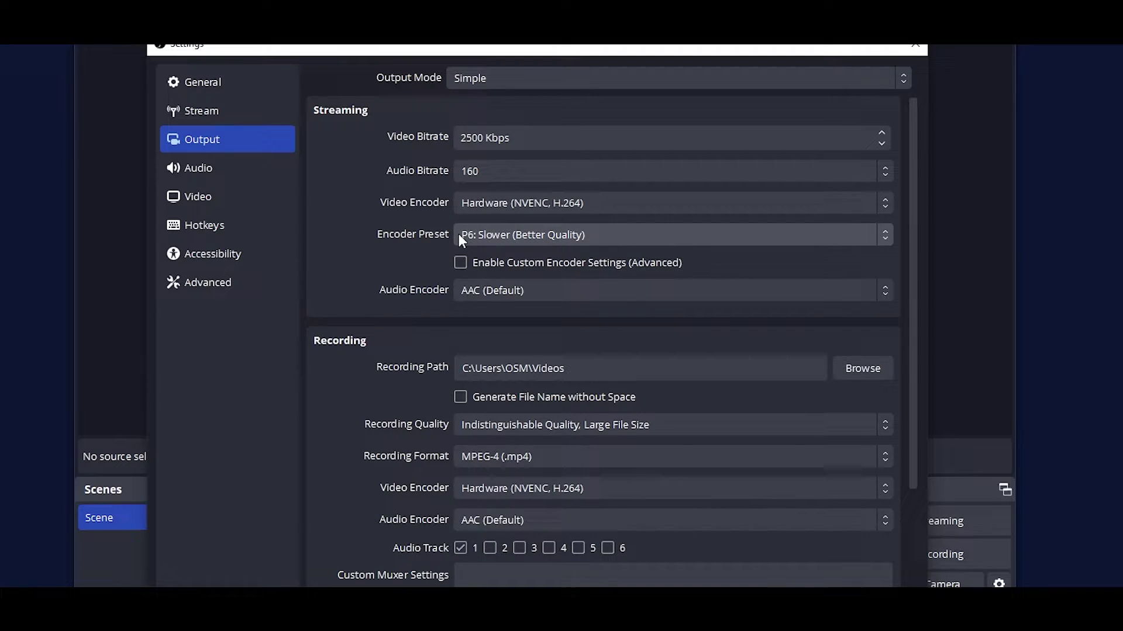
{"action": "left_click", "coordinate": [541, 233]}
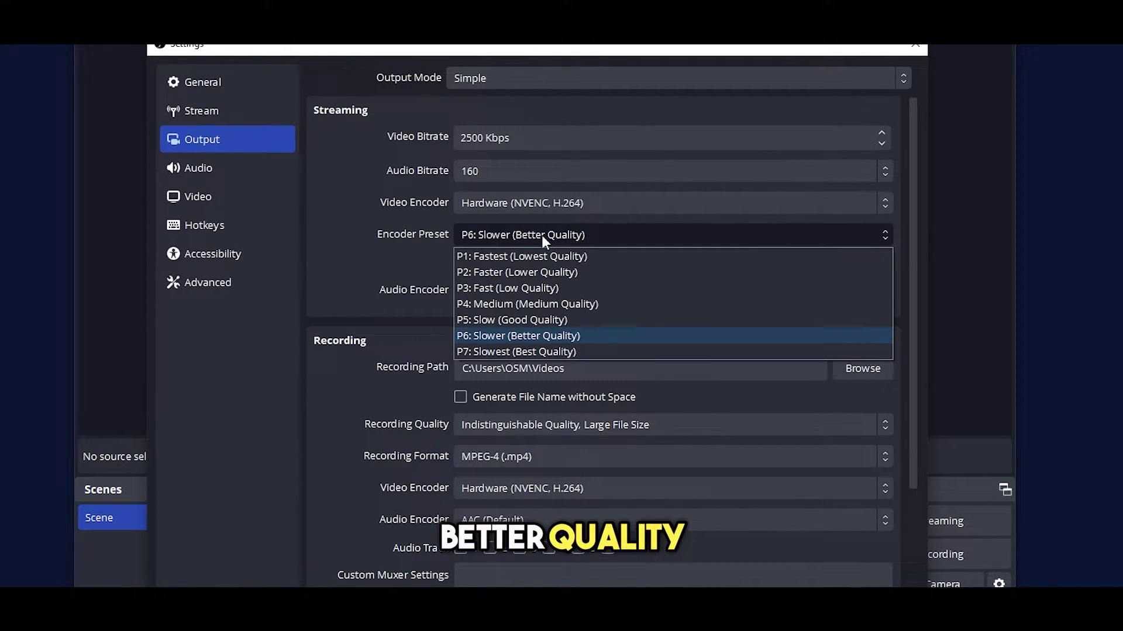
{"action": "left_click", "coordinate": [542, 235]}
{"action": "left_click", "coordinate": [521, 231]}
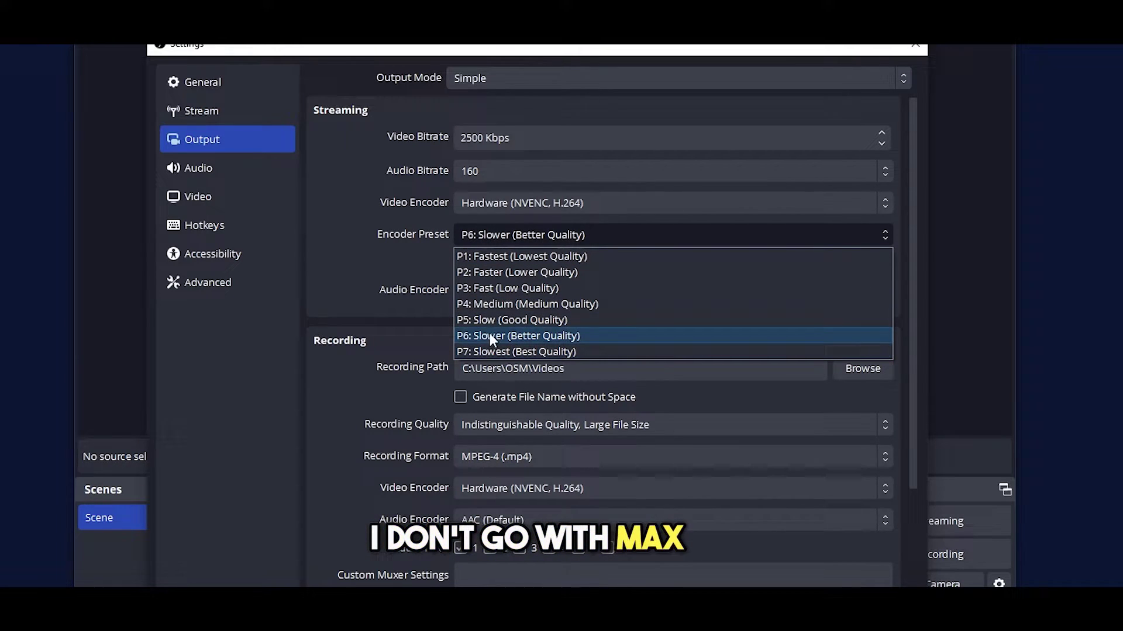
{"action": "left_click", "coordinate": [344, 286]}
{"action": "scroll", "coordinate": [444, 266], "scroll_direction": "down", "scroll_amount": 2}
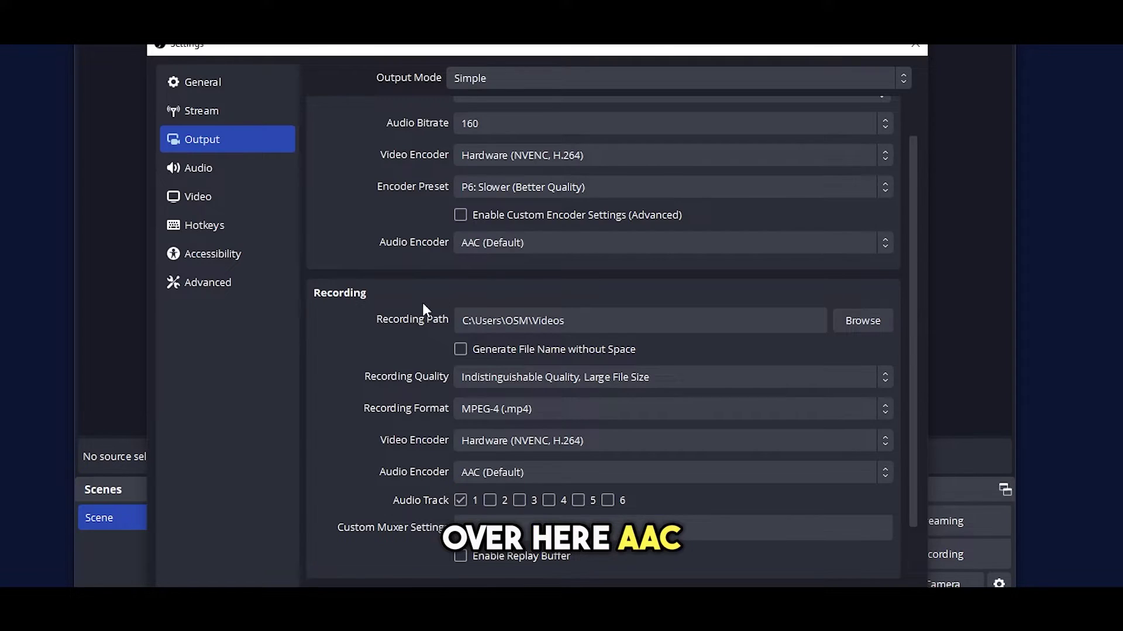
{"action": "scroll", "coordinate": [422, 303], "scroll_direction": "down", "scroll_amount": 2}
{"action": "scroll", "coordinate": [516, 268], "scroll_direction": "down", "scroll_amount": 1}
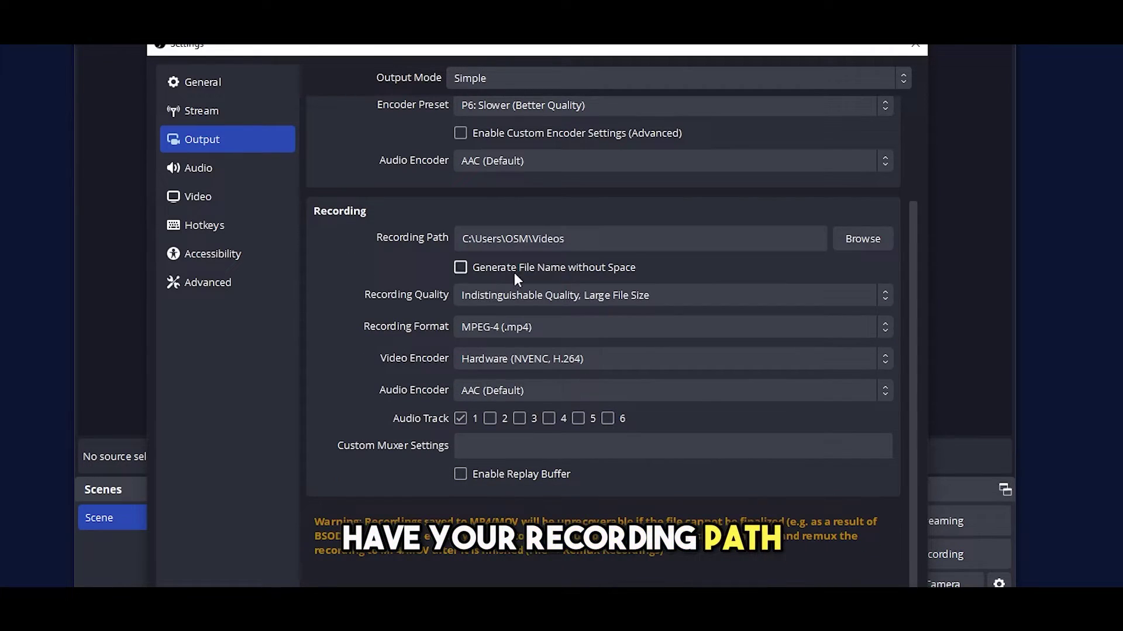
{"action": "left_click", "coordinate": [514, 303]}
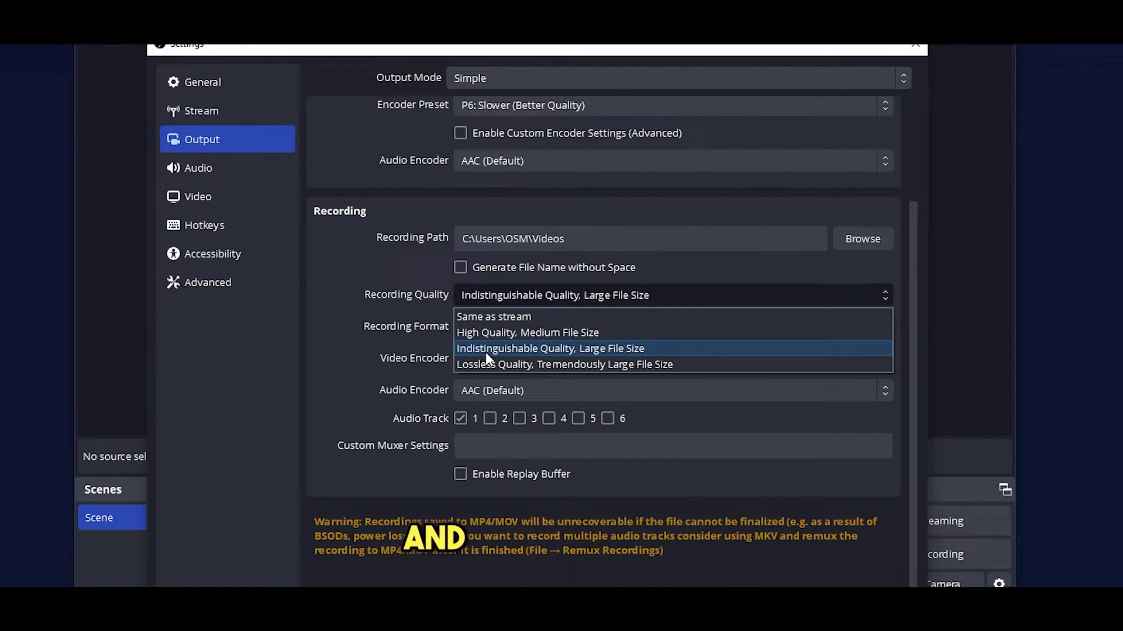
{"action": "left_click", "coordinate": [402, 347]}
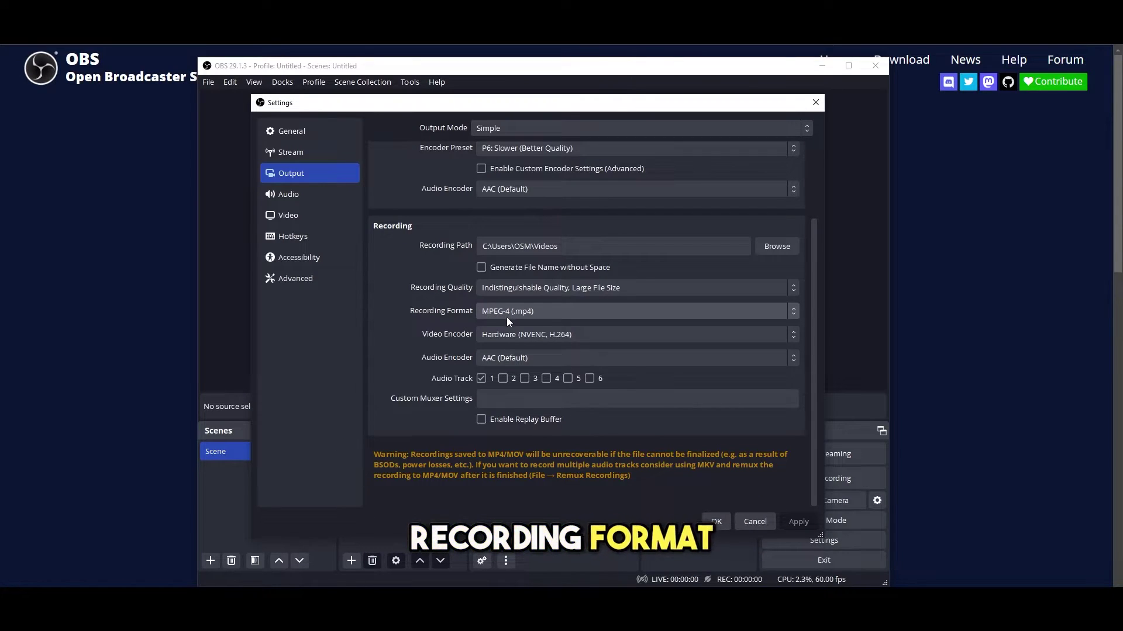
Change the Recording Format from MPEG-4 (.mp4) to Matroska Video (.mkv)
{"action": "left_click", "coordinate": [507, 318]}
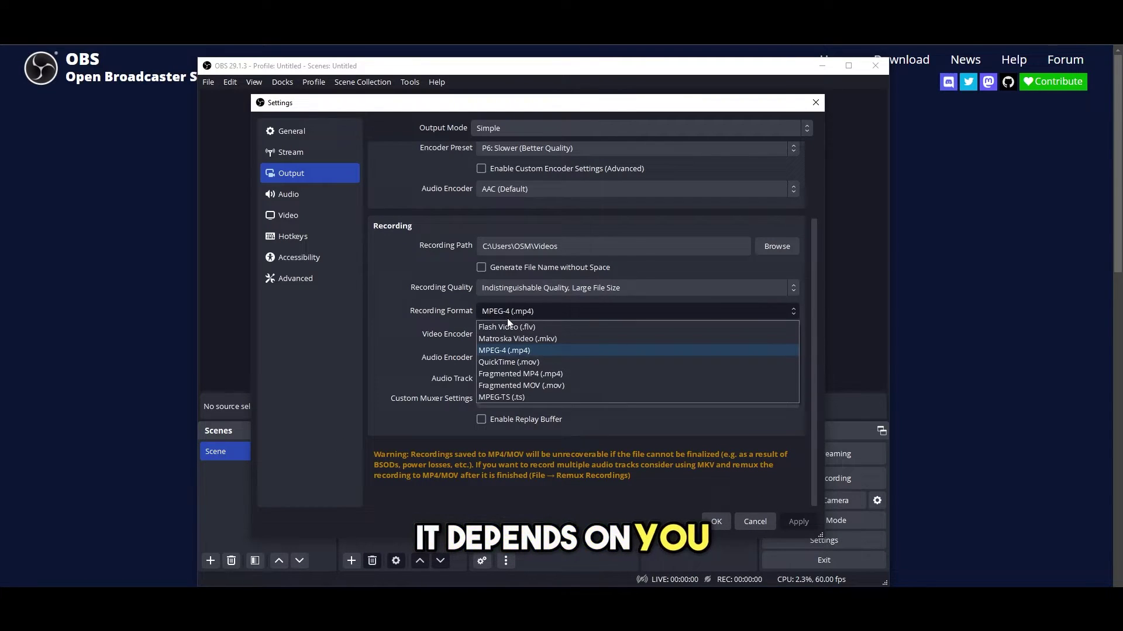
{"action": "left_click", "coordinate": [515, 350]}
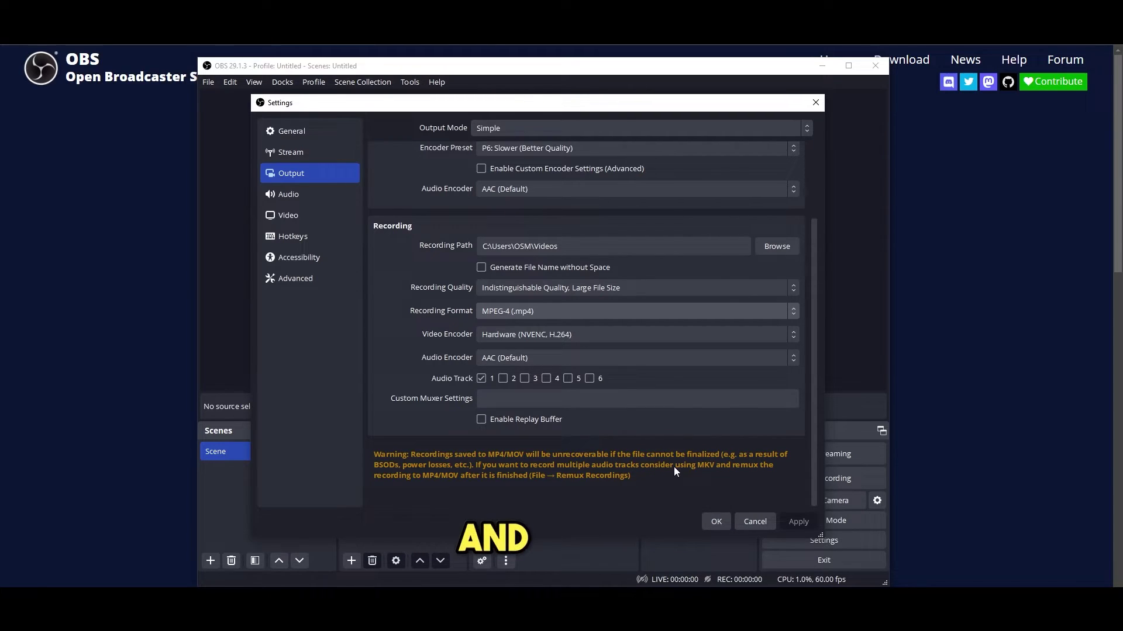
{"action": "left_click", "coordinate": [529, 315]}
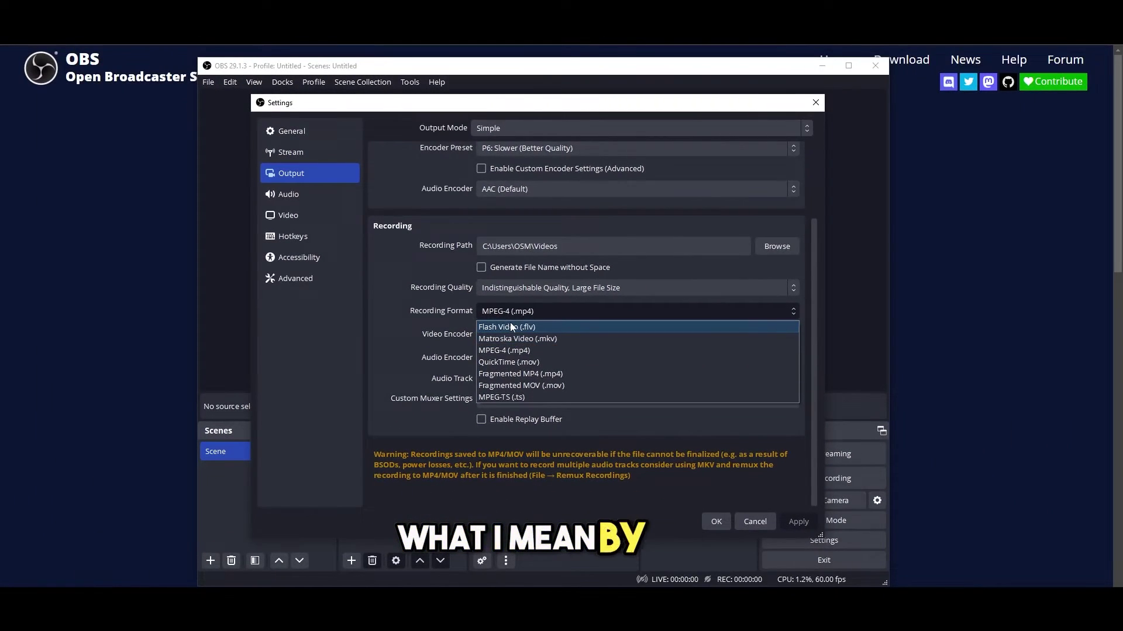
{"action": "left_click", "coordinate": [510, 338]}
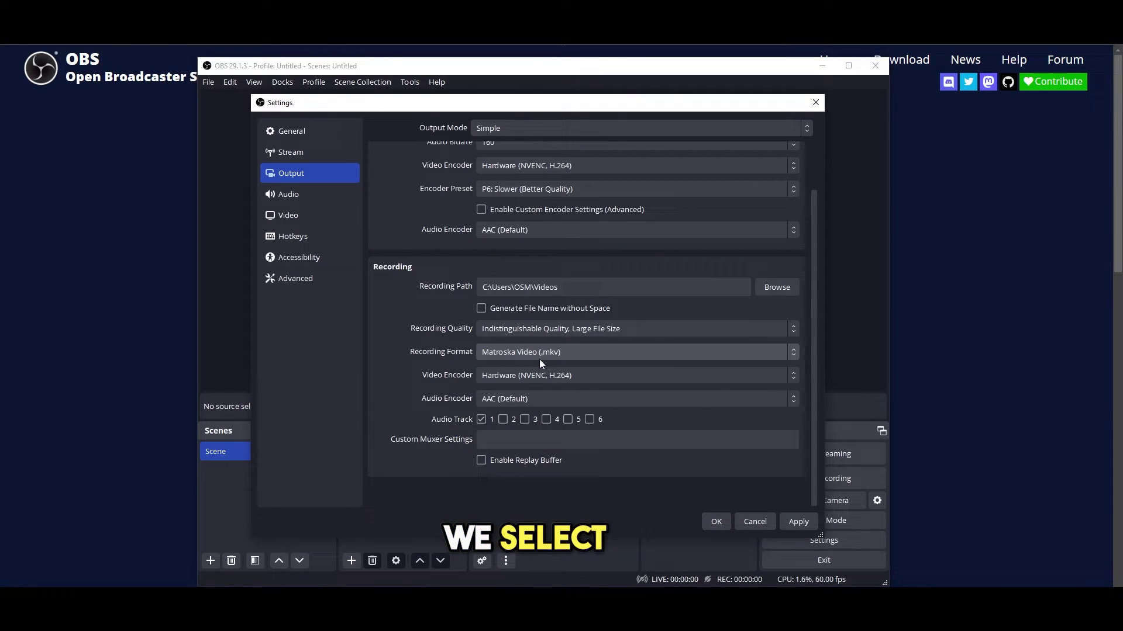
{"action": "left_click", "coordinate": [816, 104]}
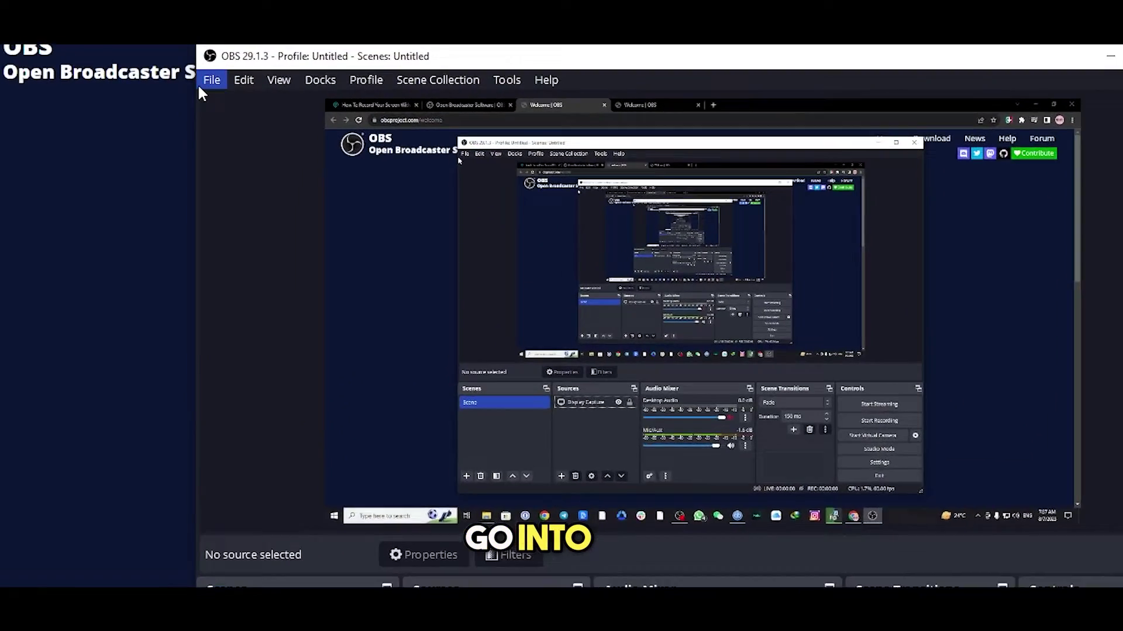
{"action": "left_click", "coordinate": [205, 82]}
{"action": "left_click", "coordinate": [238, 169]}
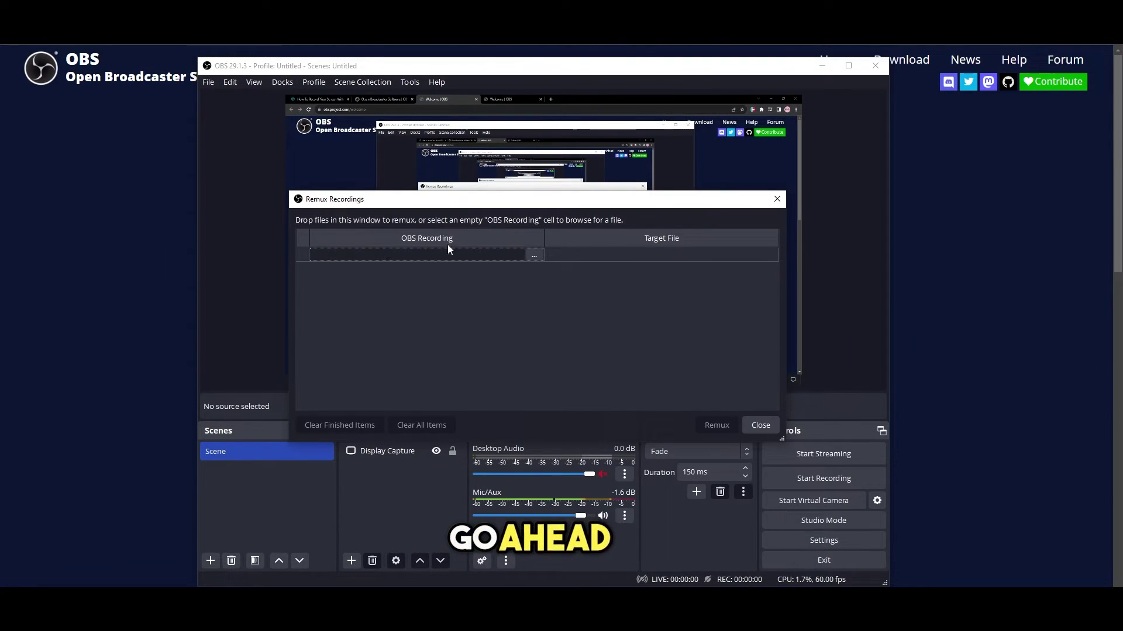
{"action": "left_click", "coordinate": [534, 255]}
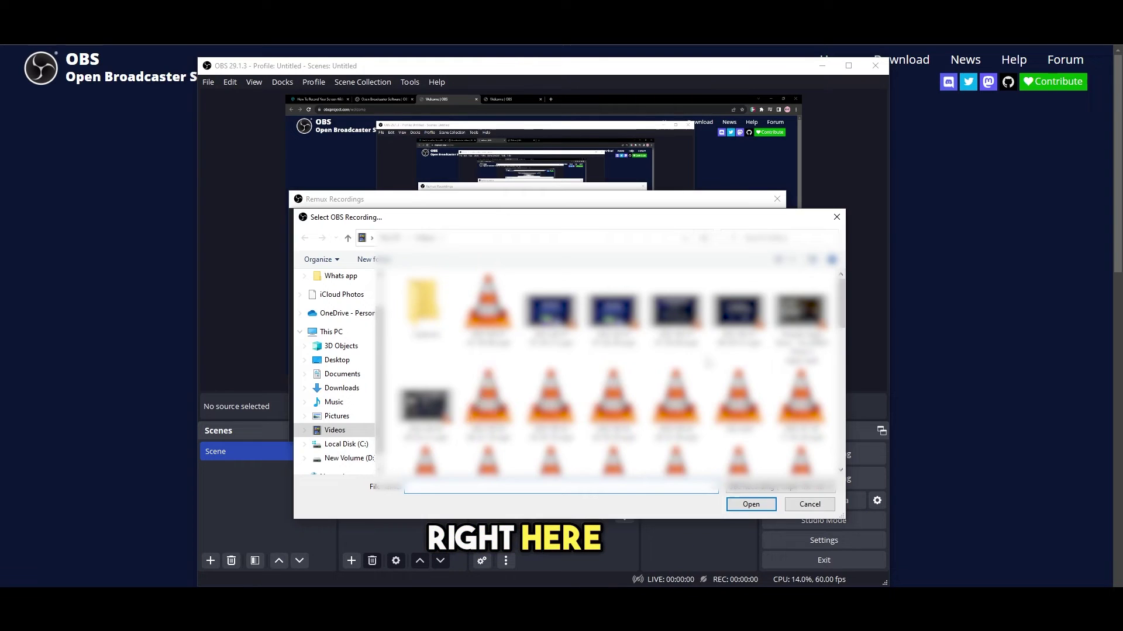
{"action": "scroll", "coordinate": [619, 371], "scroll_direction": "down", "scroll_amount": 5}
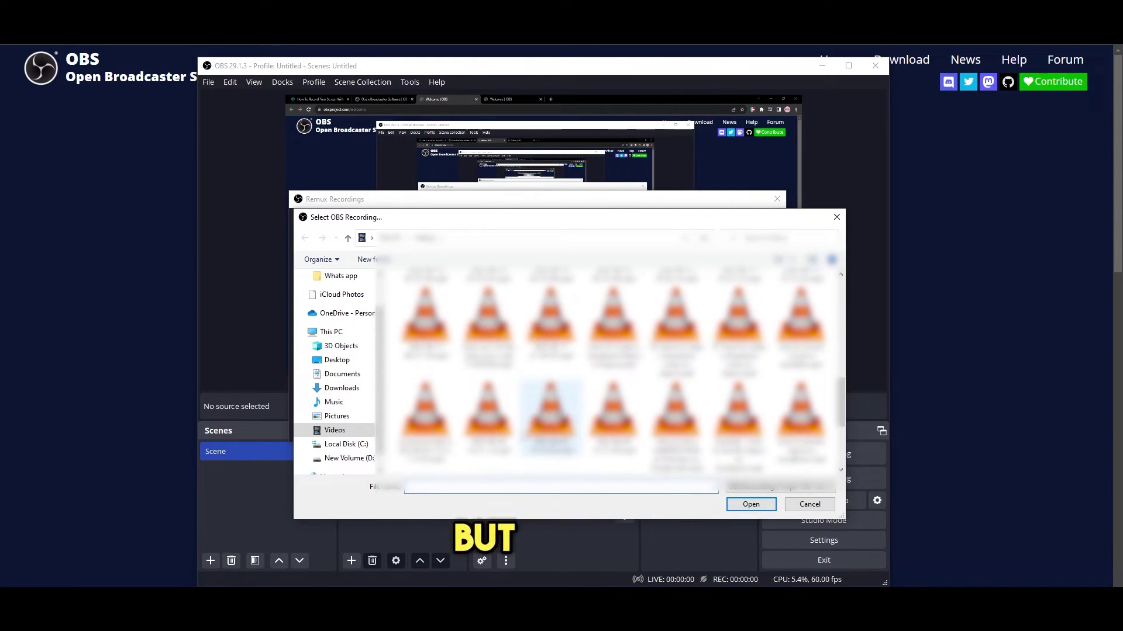
{"action": "scroll", "coordinate": [620, 372], "scroll_direction": "up", "scroll_amount": 5}
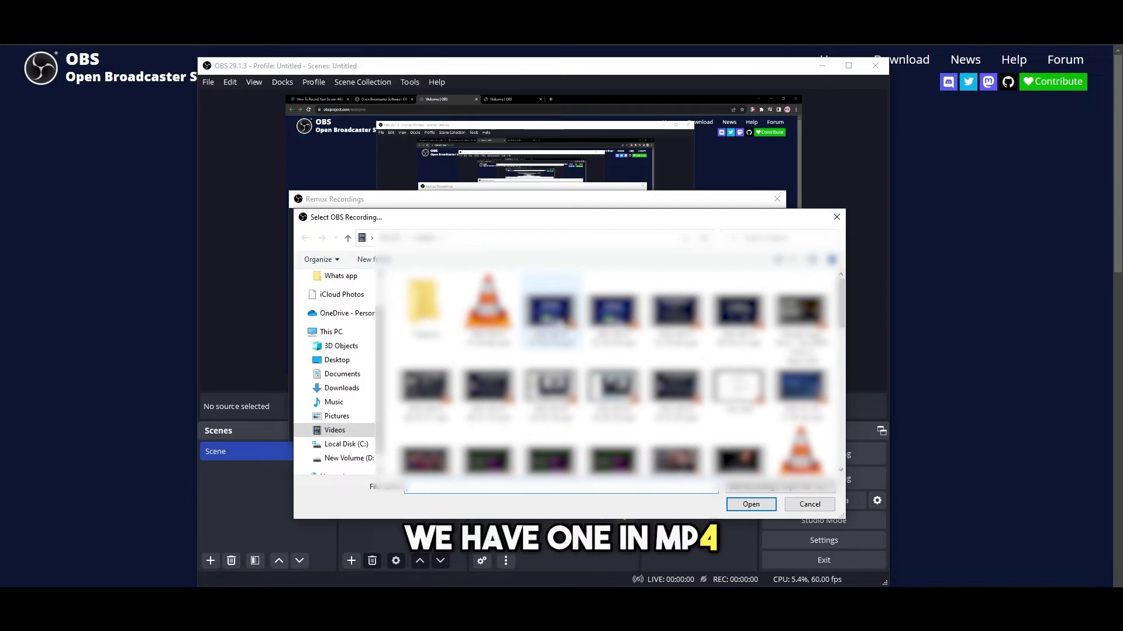
{"action": "double_click", "coordinate": [549, 310]}
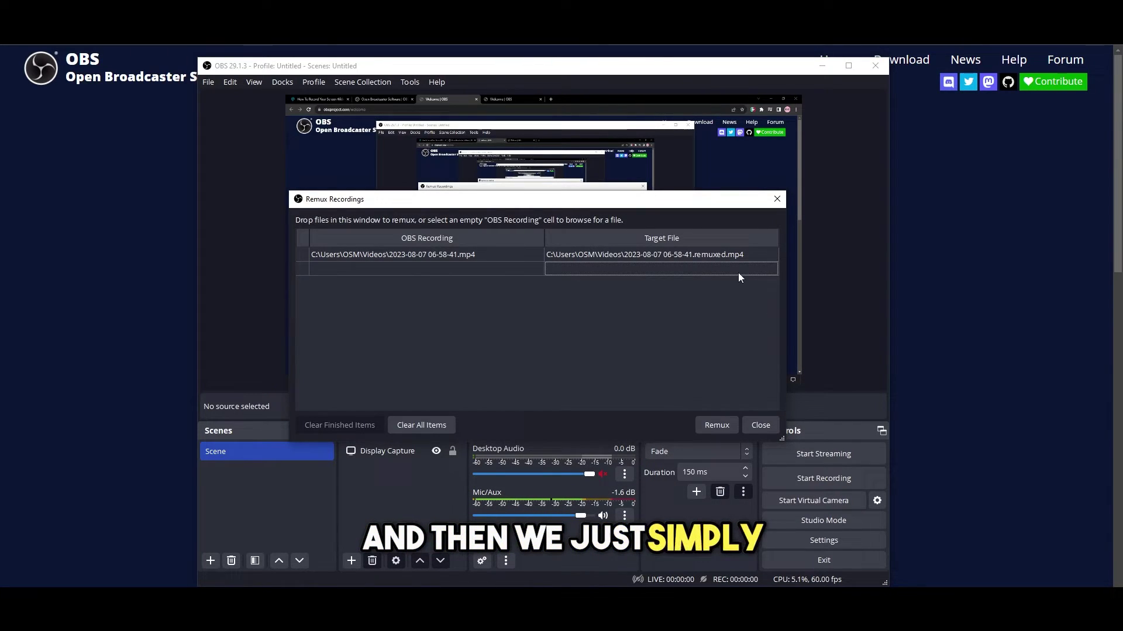
Check the .remuxed.mp4 target path, then close the Remux Recordings window
{"action": "double_click", "coordinate": [717, 257]}
{"action": "left_click", "coordinate": [728, 426]}
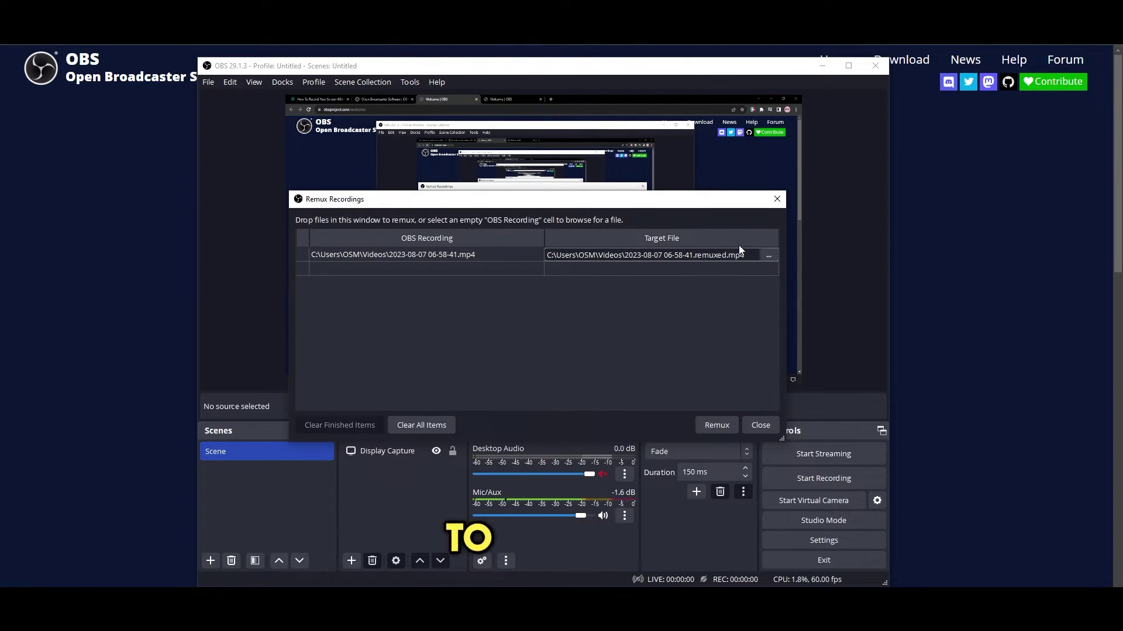
{"action": "left_click", "coordinate": [768, 256]}
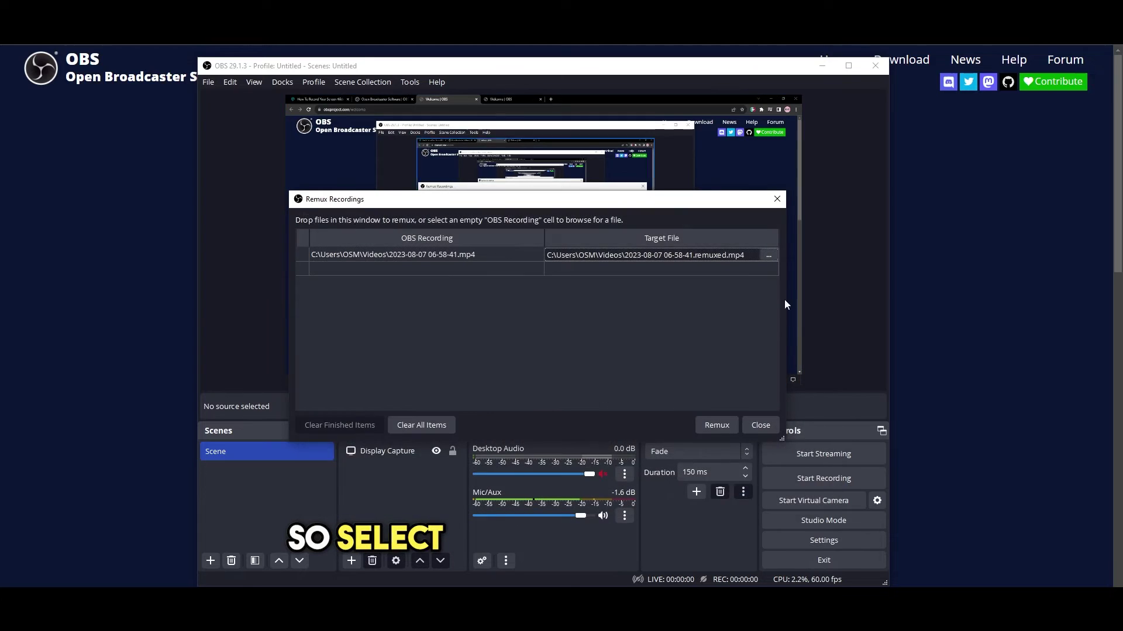
{"action": "left_click", "coordinate": [763, 428]}
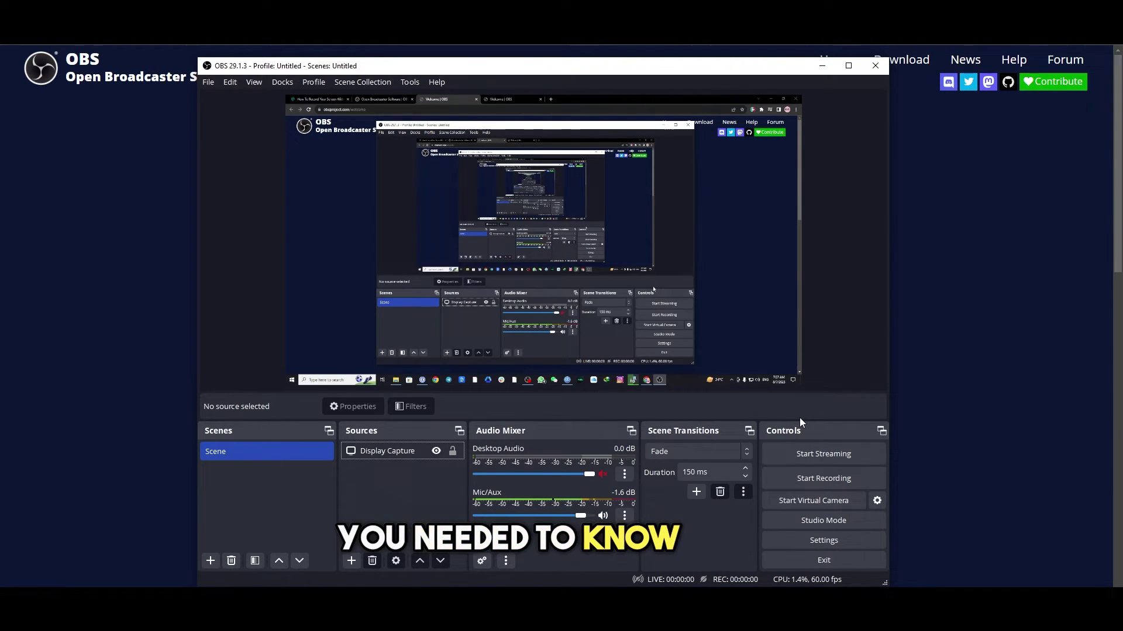
{"action": "left_click", "coordinate": [247, 497]}
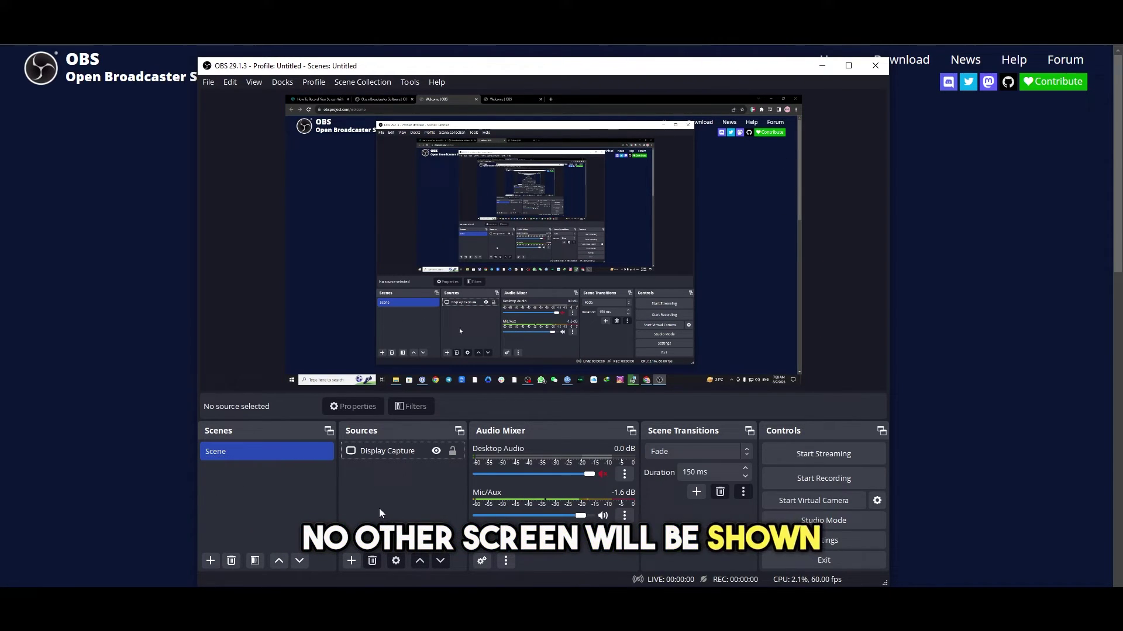
{"action": "left_click", "coordinate": [430, 450]}
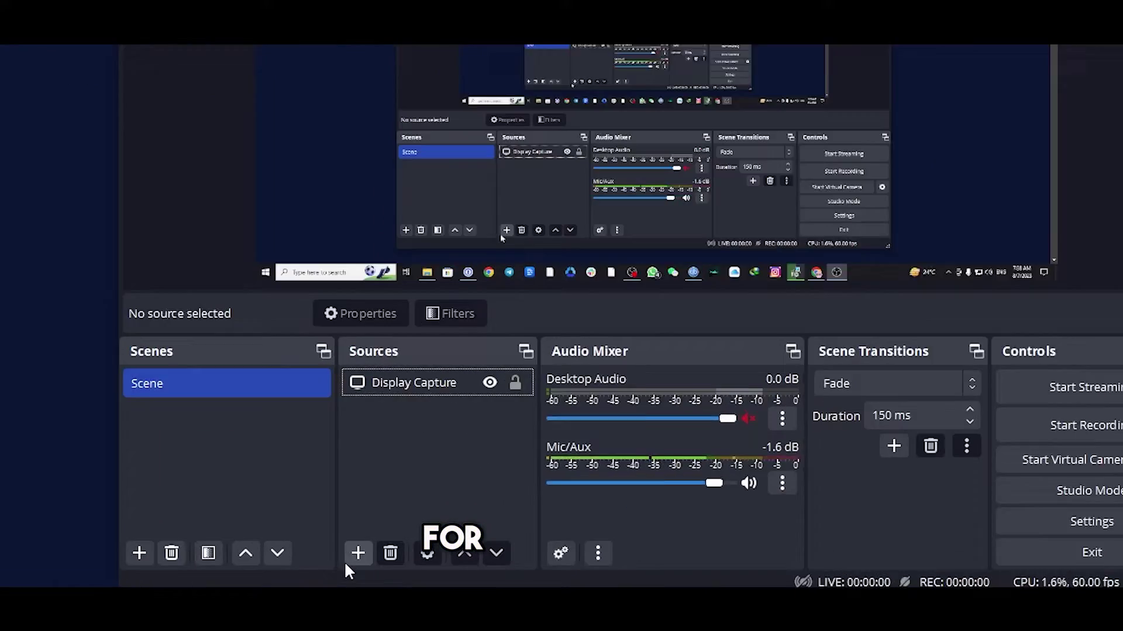
{"action": "left_click", "coordinate": [351, 561]}
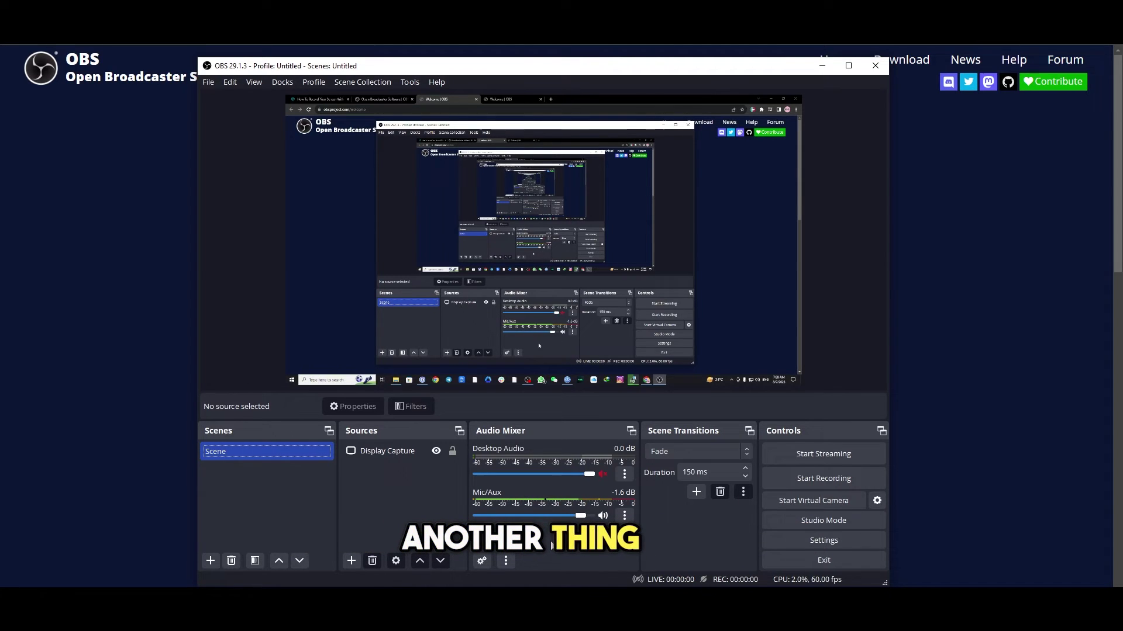
{"action": "left_click", "coordinate": [621, 518]}
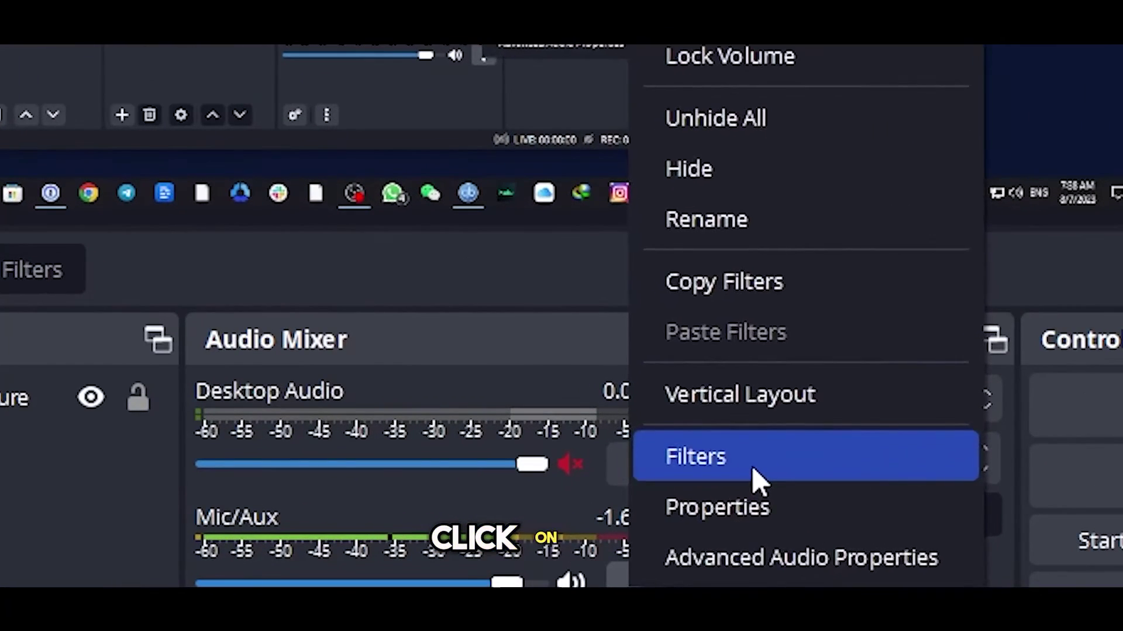
{"action": "left_click", "coordinate": [661, 476]}
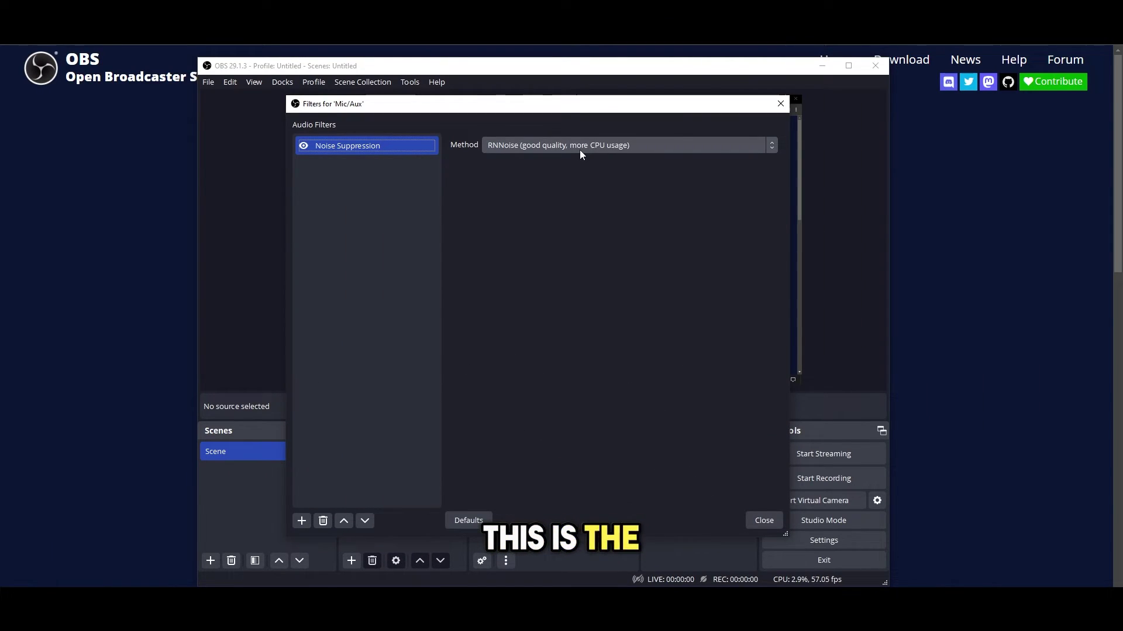
{"action": "left_click", "coordinate": [303, 524]}
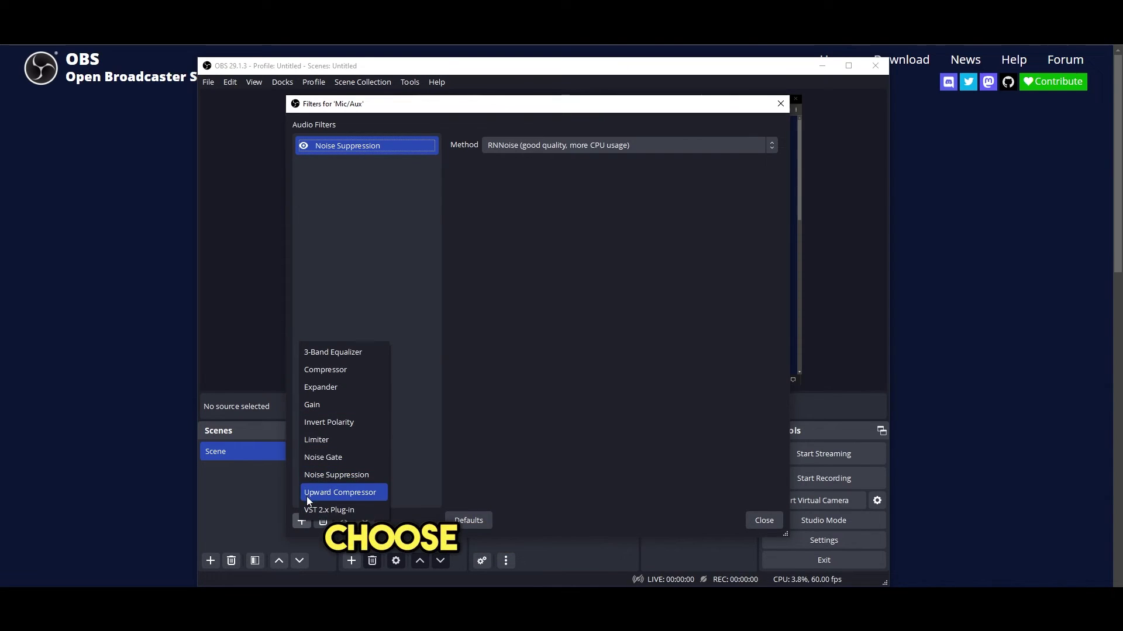
{"action": "left_click", "coordinate": [481, 213]}
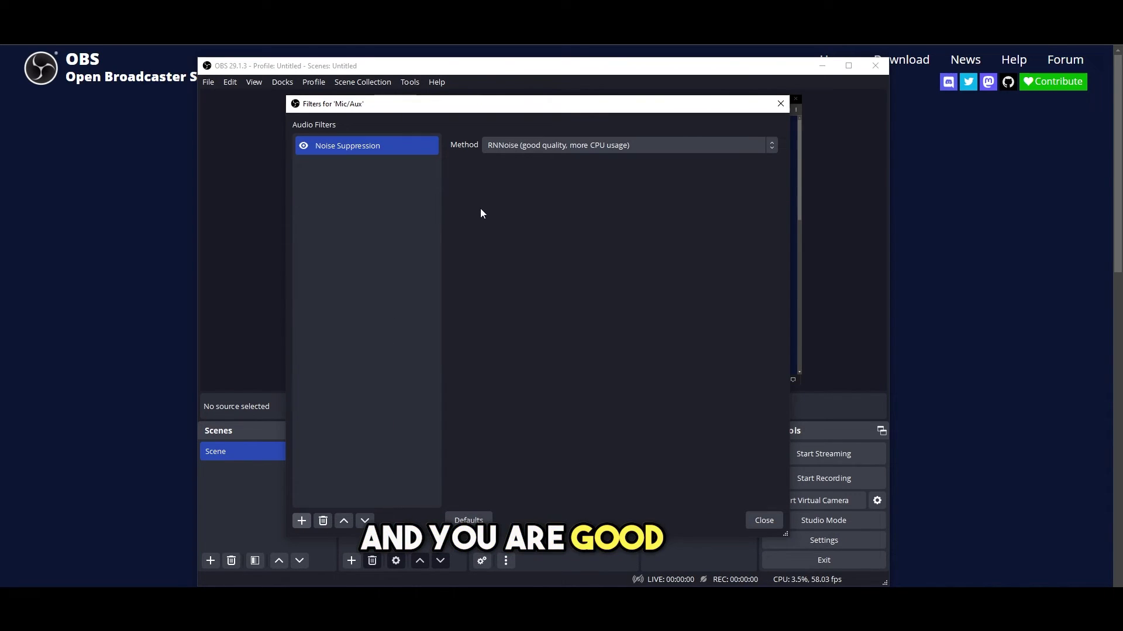
{"action": "left_click", "coordinate": [761, 518]}
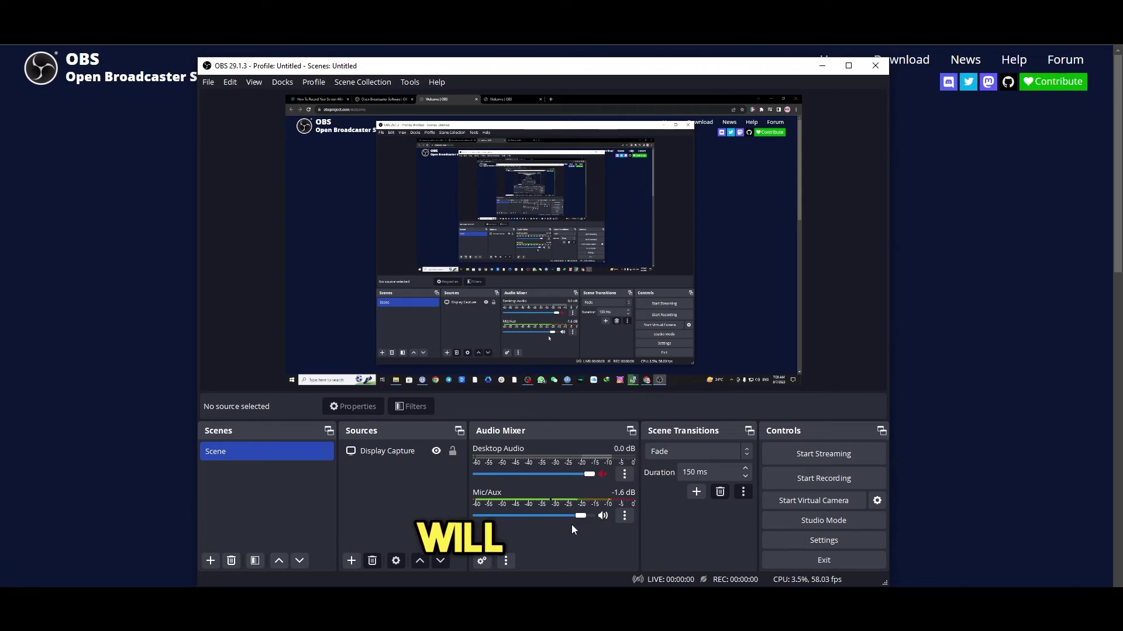